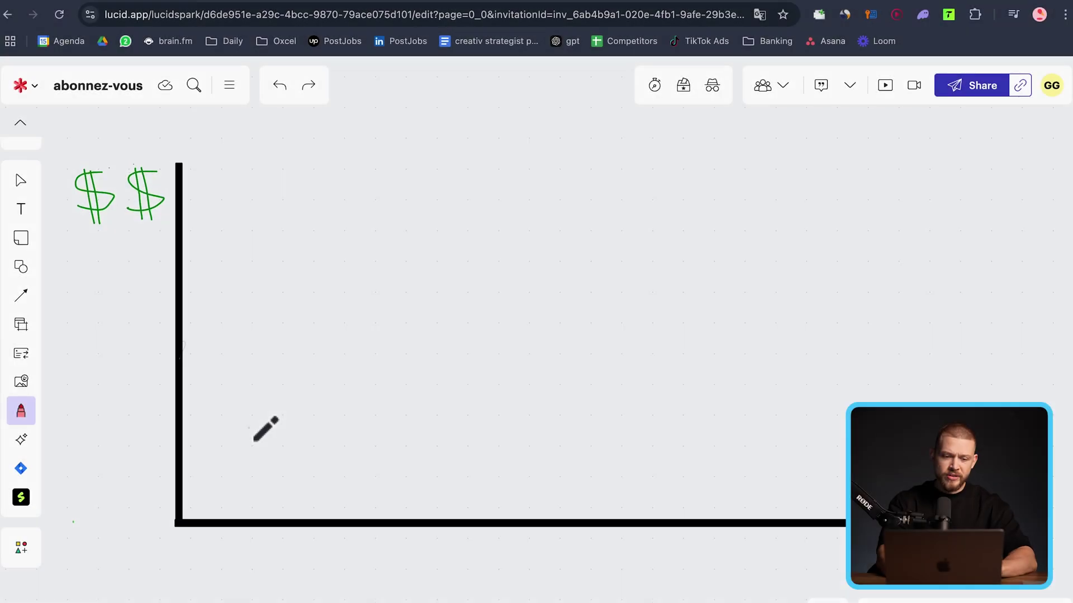
- Draw a freehand bell curve starting at the graph's origin, peaking beside the dollar axis and falling back to the horizontal axis
scroll(266, 429, "right", 2)
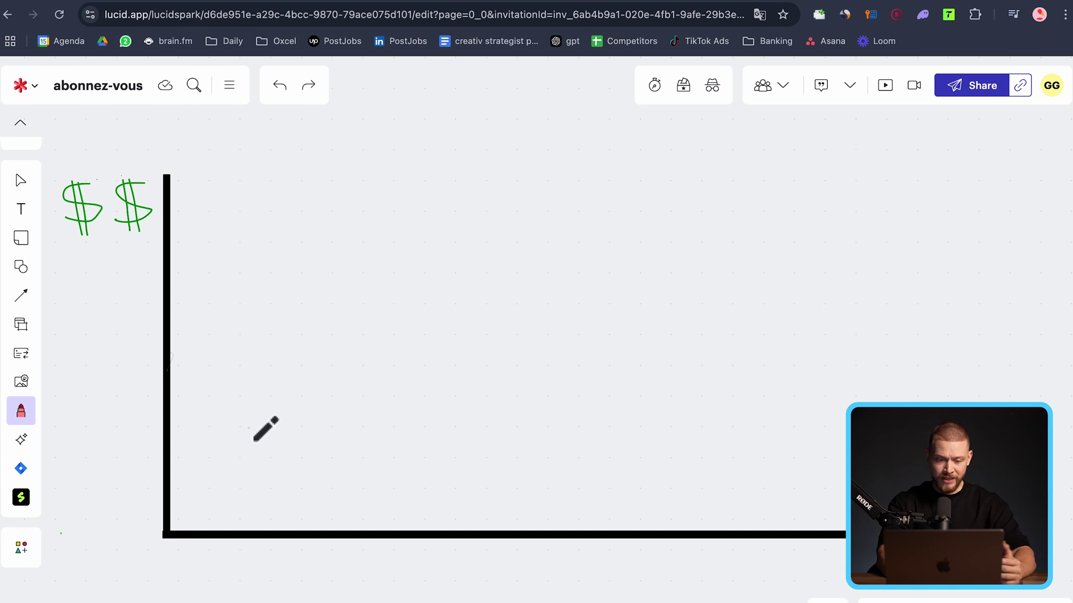
mouse_move(173, 544)
left_mouse_down()
mouse_move(235, 513)
mouse_move(268, 462)
mouse_move(341, 260)
mouse_move(385, 248)
mouse_move(418, 281)
mouse_move(518, 460)
mouse_move(631, 540)
left_mouse_up()
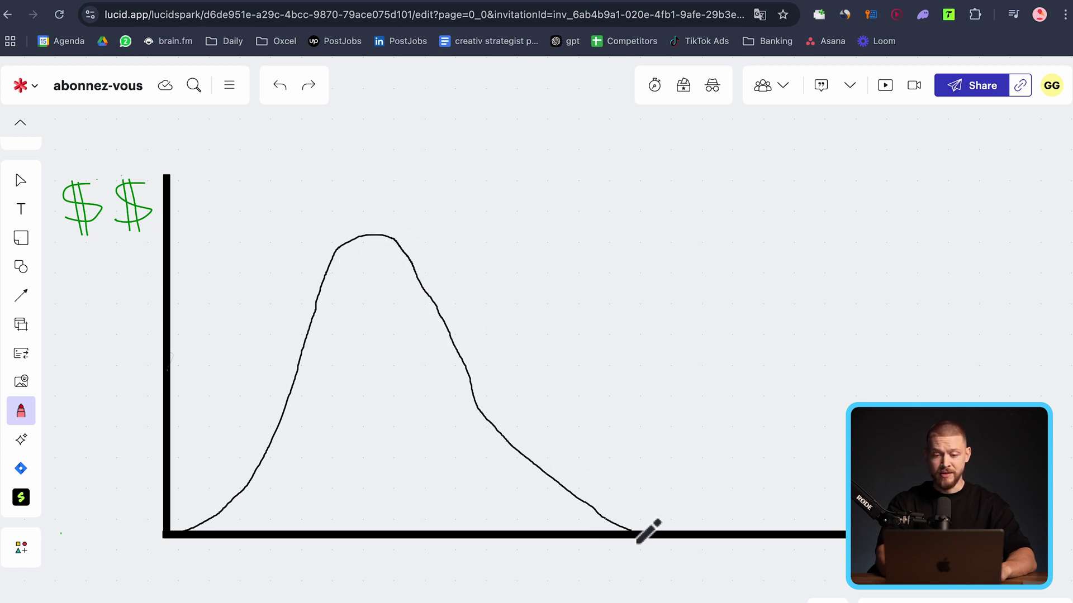
scroll(404, 319, "up", 3)
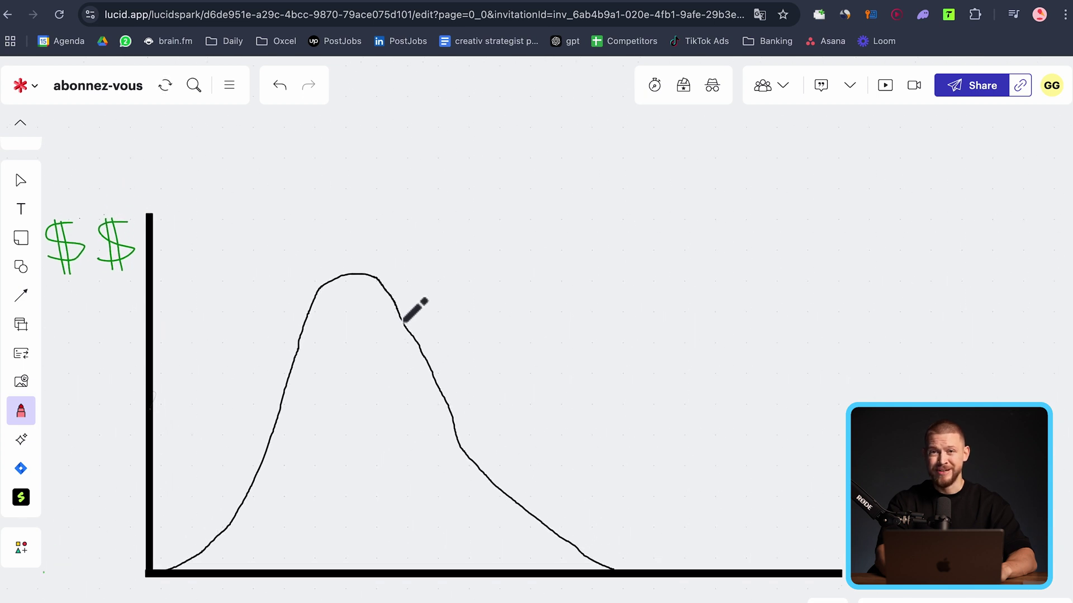
scroll(403, 321, "left", 2)
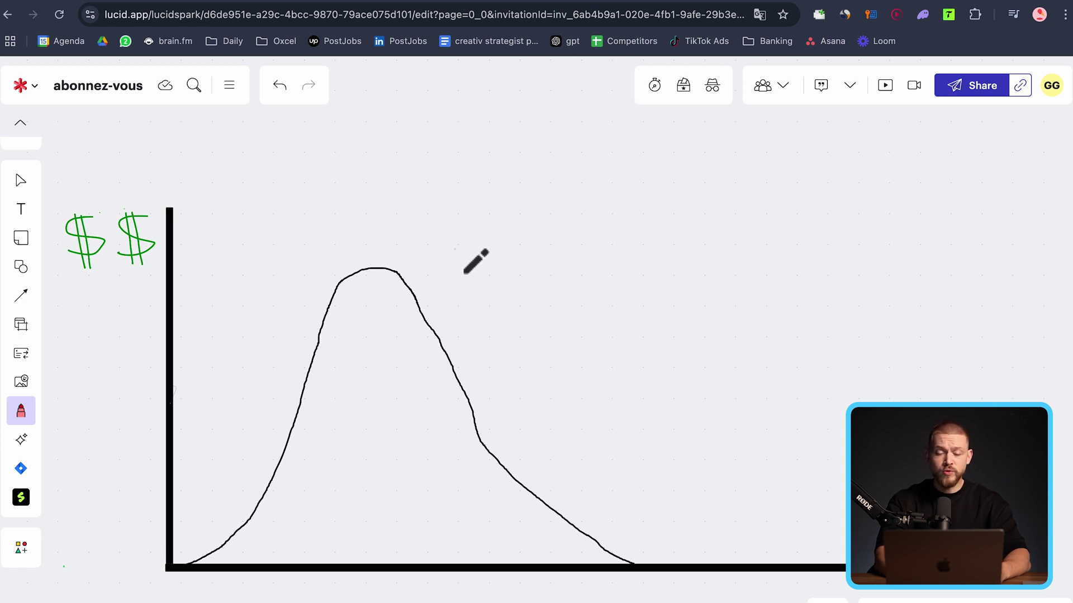
- Draw a small circle on the curve's rising side with an arrow from it pointing up past the falling side
mouse_move(315, 358)
left_mouse_down()
mouse_move(532, 279)
mouse_move(513, 302)
mouse_move(541, 281)
mouse_move(510, 310)
left_mouse_up()
scroll(491, 278, "right", 1)
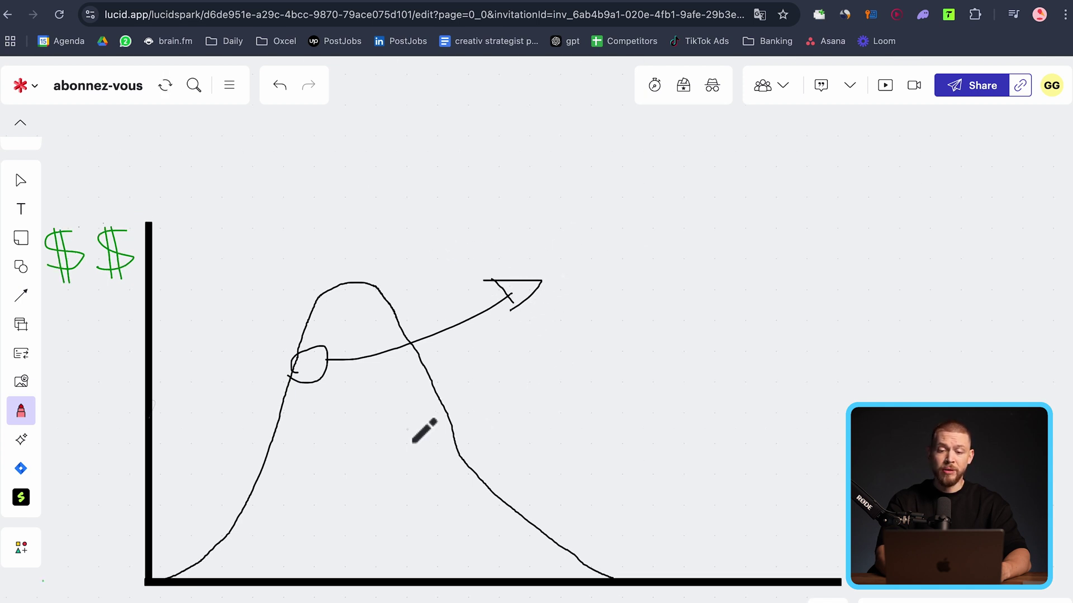
scroll(414, 441, "right", 2)
- Move the Campagne 1 CBO Classique note with its text further away from the Campagne 2 ABO BID note
mouse_move(329, 318)
left_mouse_down()
mouse_move(437, 309)
mouse_move(554, 274)
mouse_move(680, 180)
mouse_move(734, 295)
mouse_move(746, 552)
left_mouse_up()
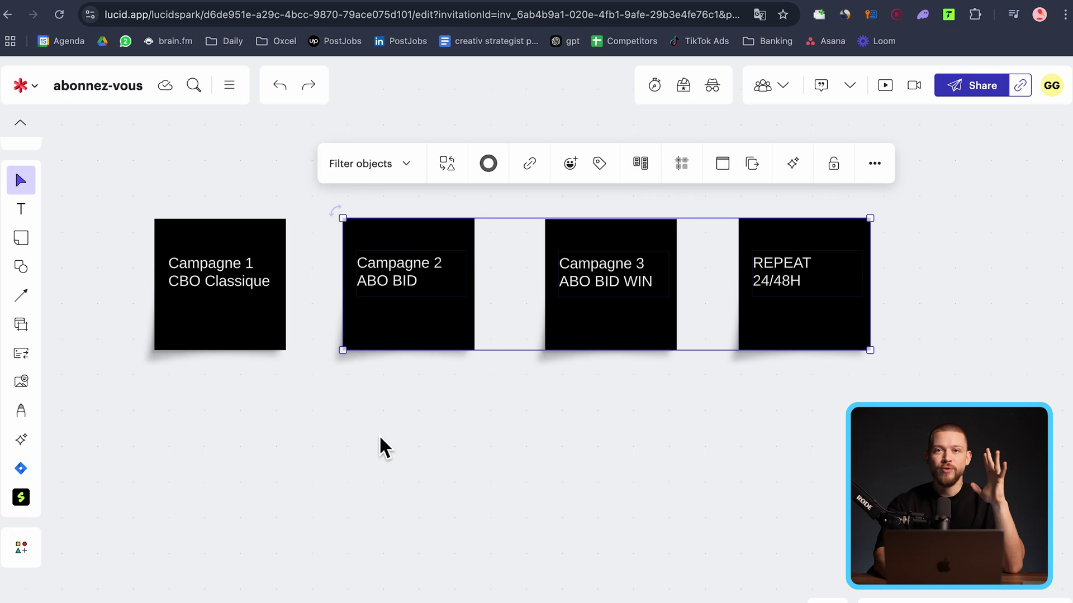
scroll(379, 435, "left", 2)
scroll(379, 435, "up", 1)
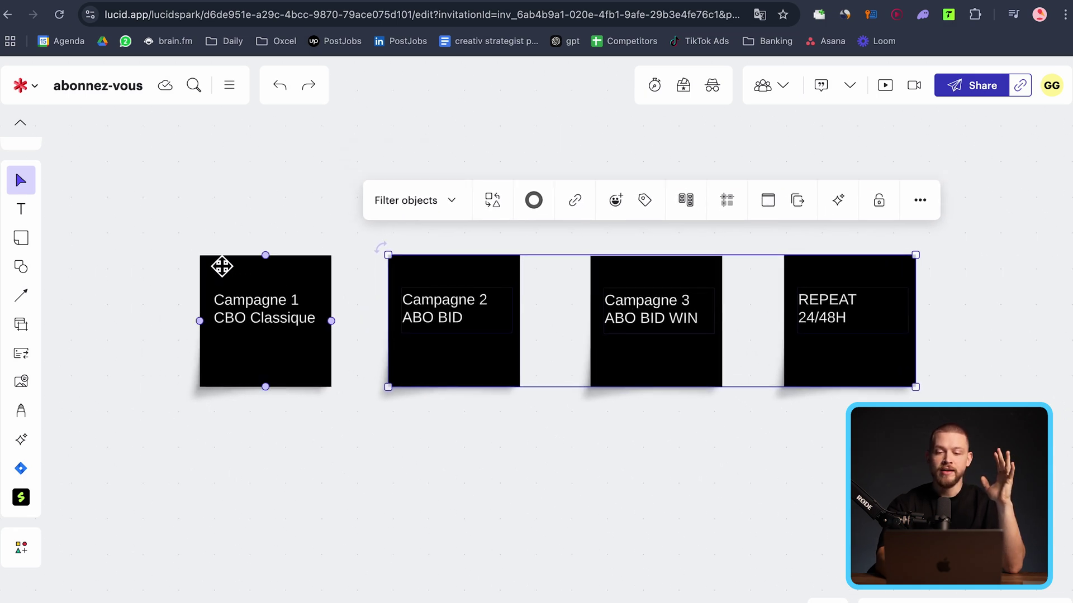
scroll(222, 266, "up", 10)
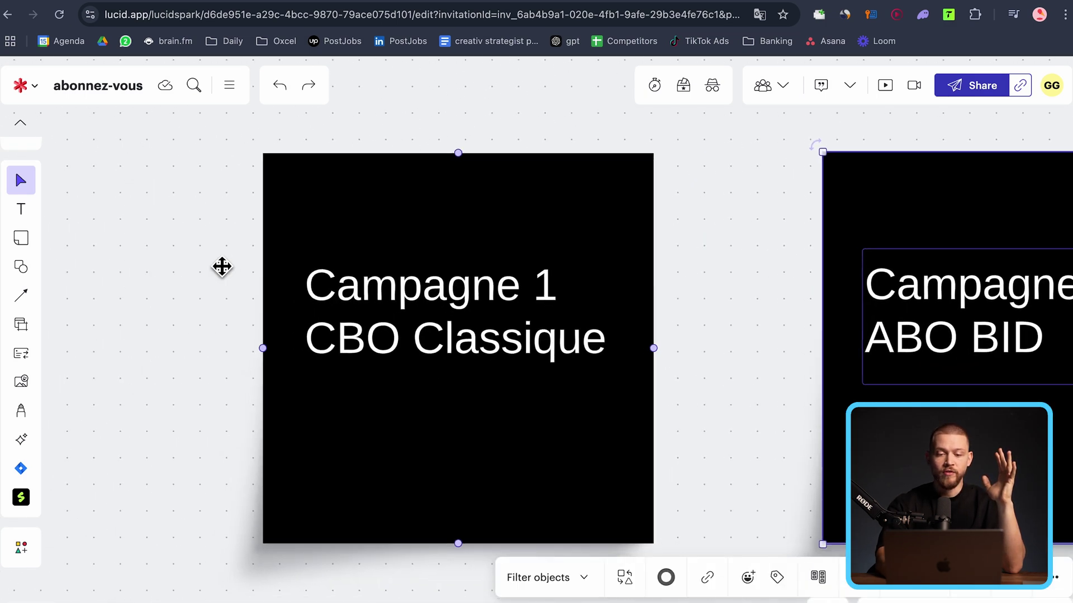
scroll(215, 265, "down", 3)
left_click(186, 230)
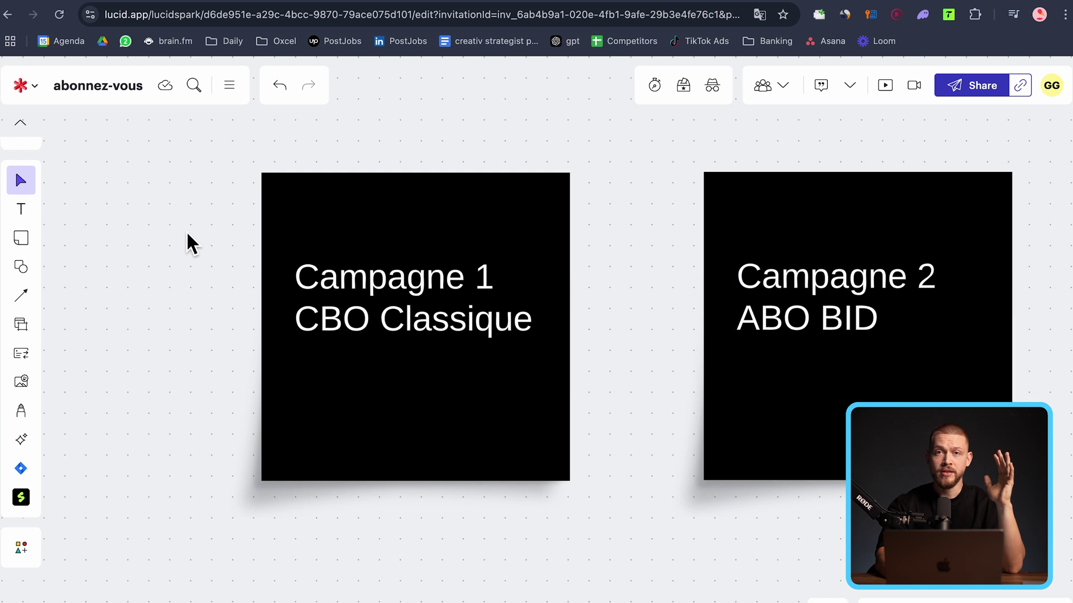
left_click_drag(168, 199, 311, 437)
scroll(551, 428, "left", 5)
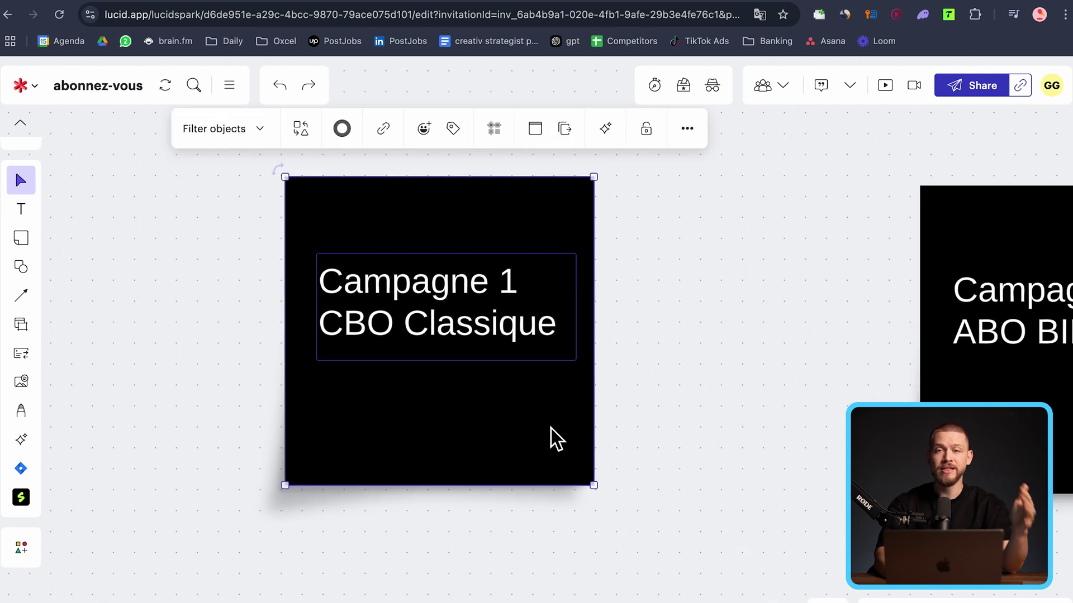
left_click(647, 386)
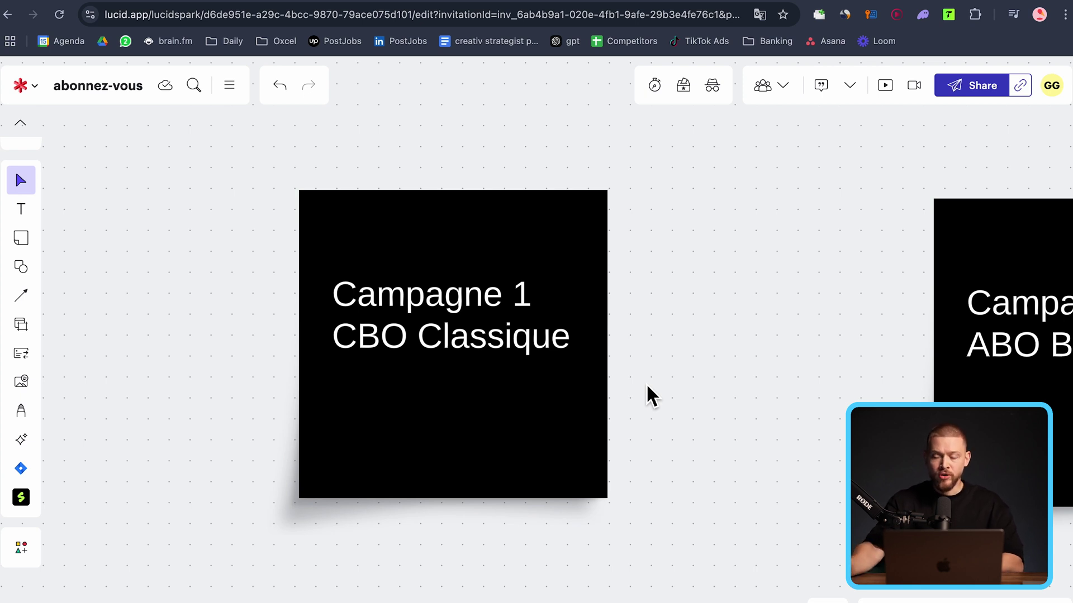
scroll(646, 384, "right", 5)
scroll(646, 383, "left", 5)
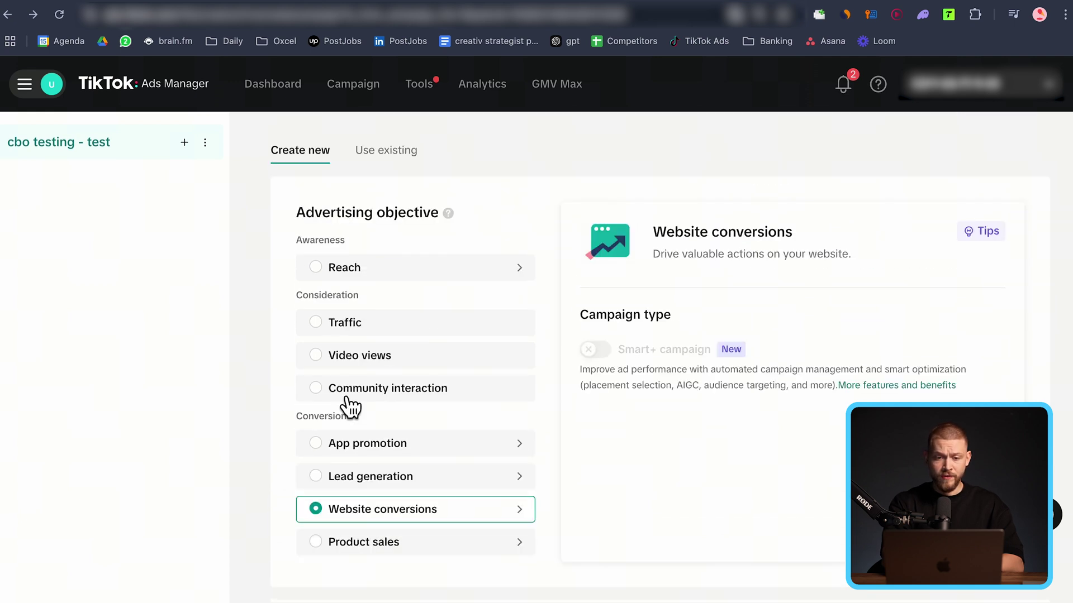
- Switch to TikTok Ads Manager and review the campaign's Website conversions objective and Campaign budget optimization setting
scroll(543, 545, "down", 2)
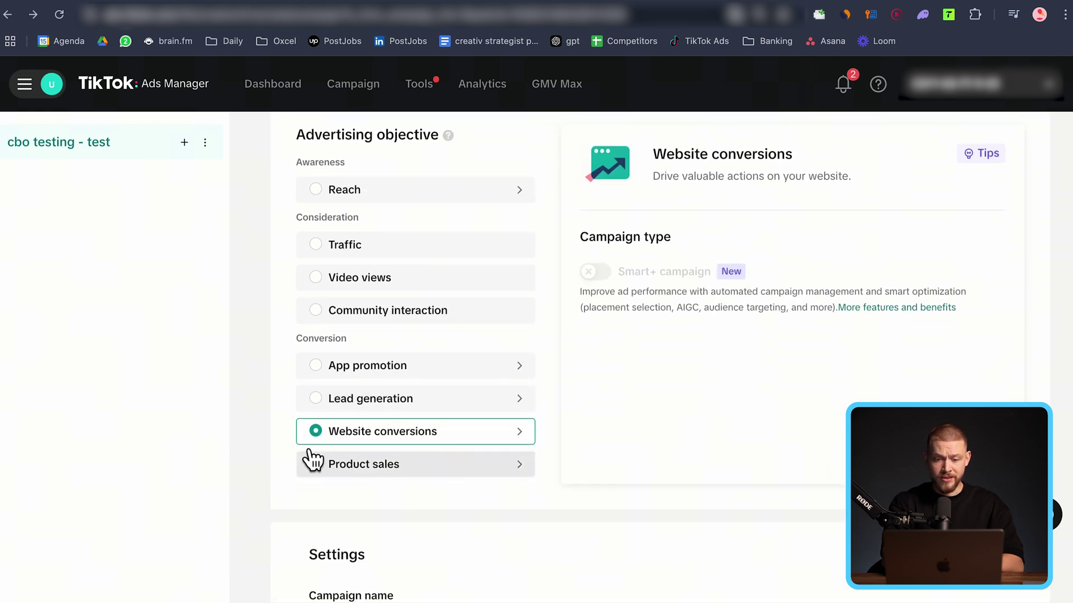
scroll(519, 452, "down", 6)
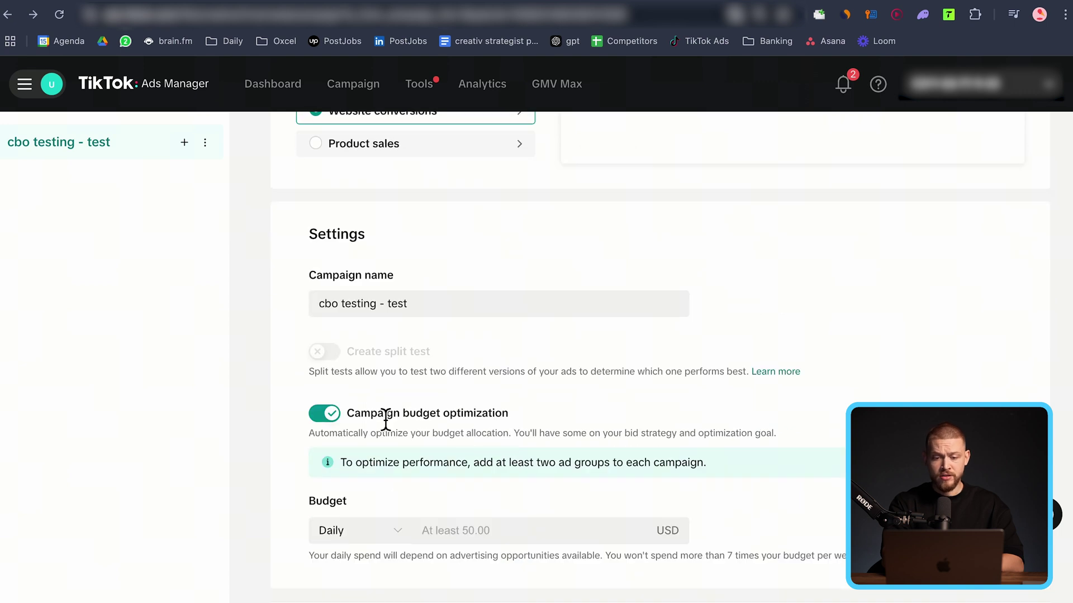
left_click_drag(348, 418, 441, 420)
left_click(520, 420)
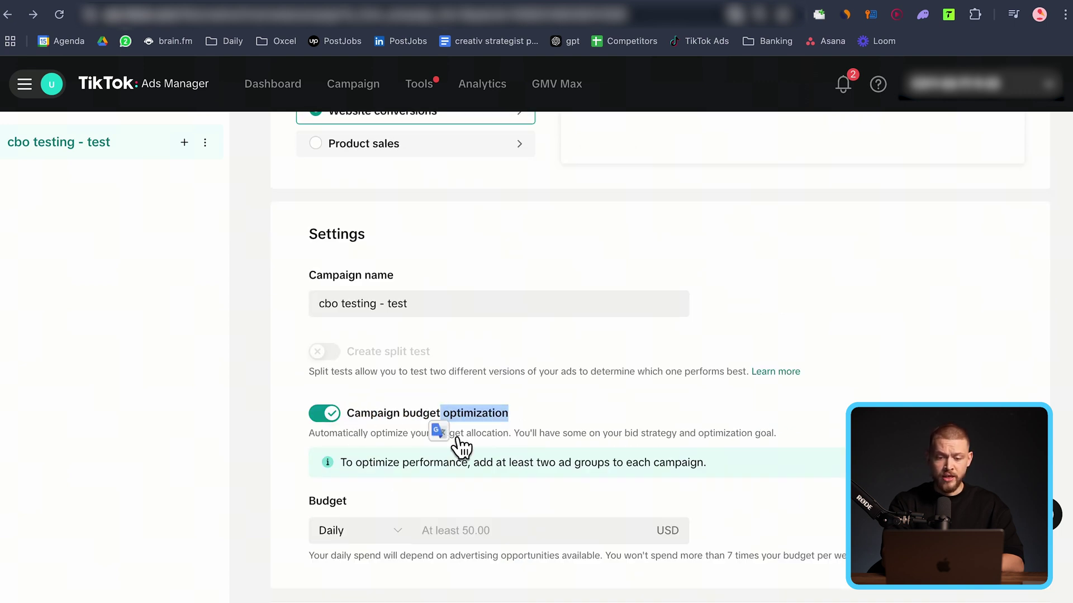
- Set the campaign's daily budget to 100 USD and continue to the ad group settings
left_click(474, 533)
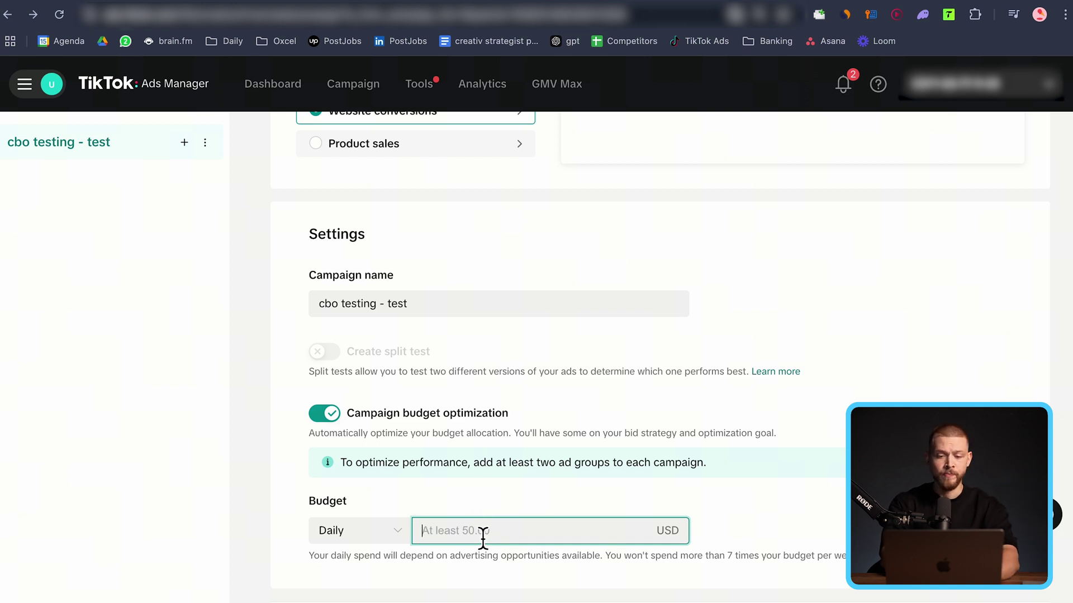
type("75")
key("BackSpace")
key("BackSpace")
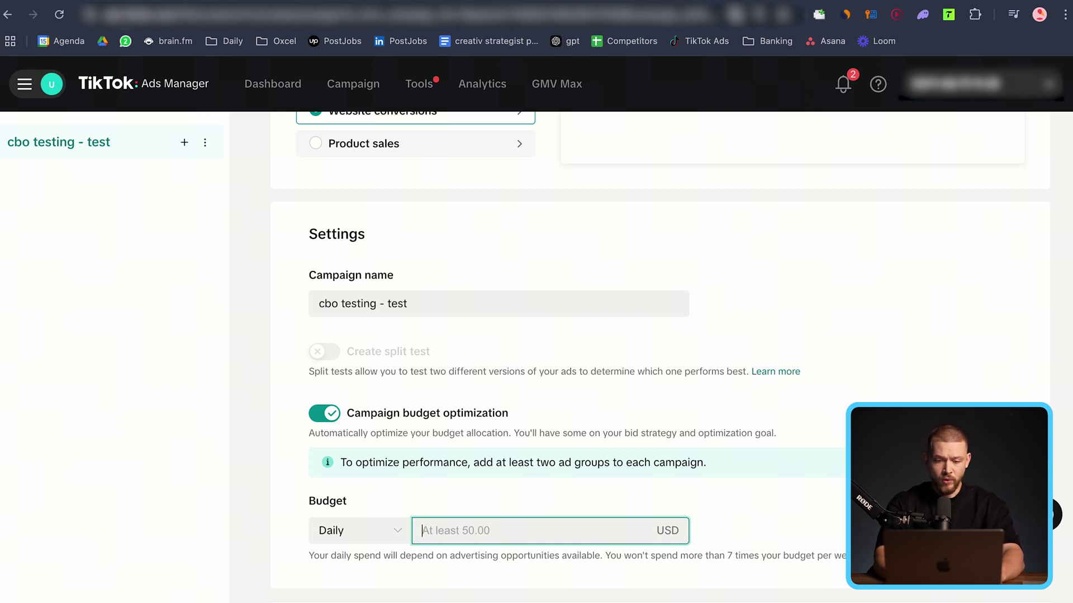
type("100")
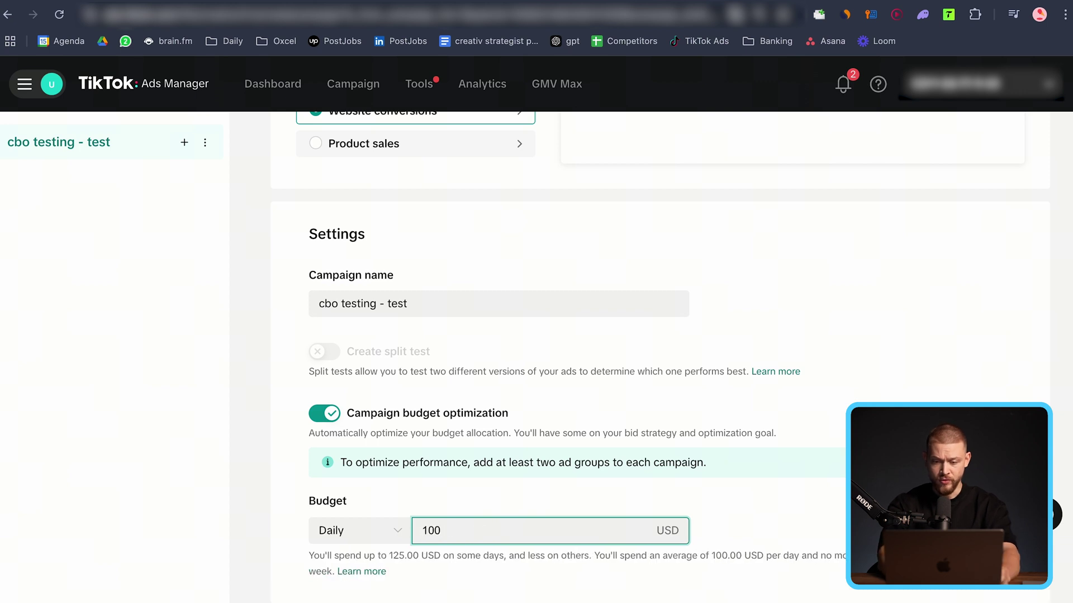
left_click(790, 523)
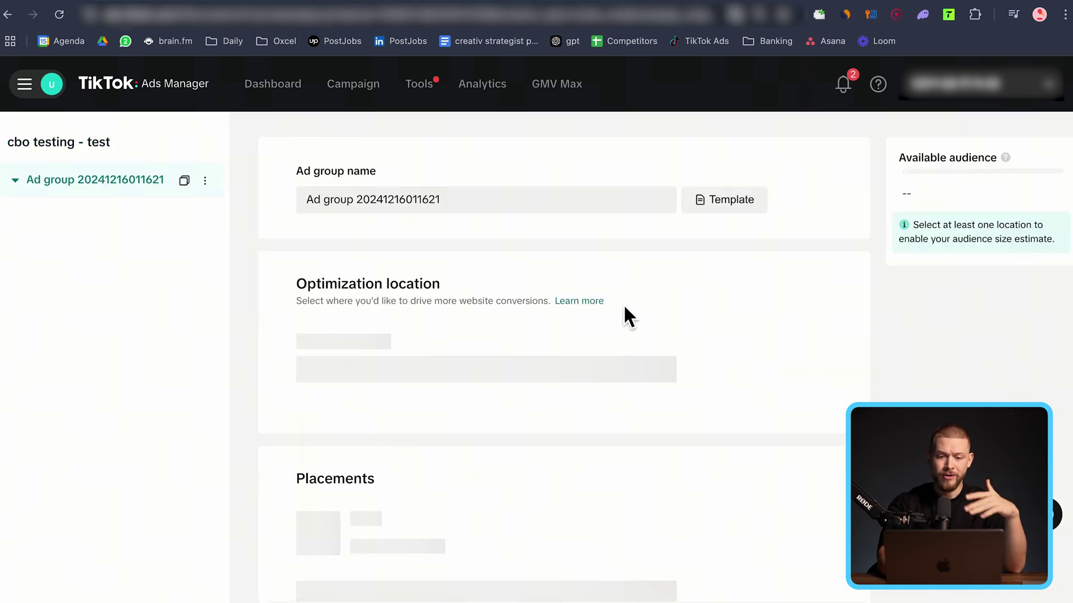
- Rename the ad group as ADST 1
triple_click(506, 210)
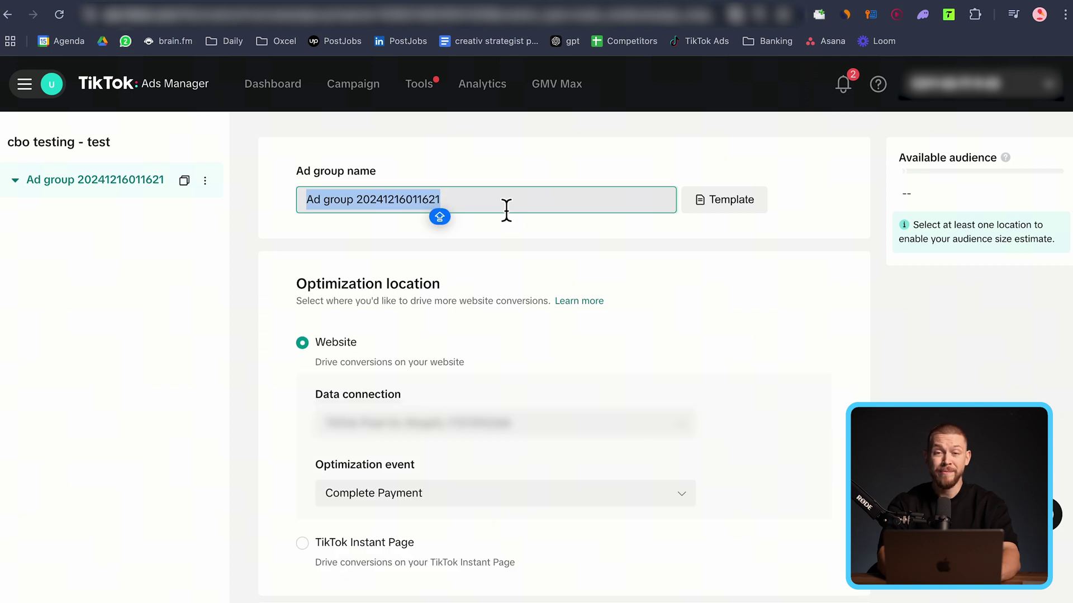
type("ADST 1")
scroll(544, 190, "down", 3)
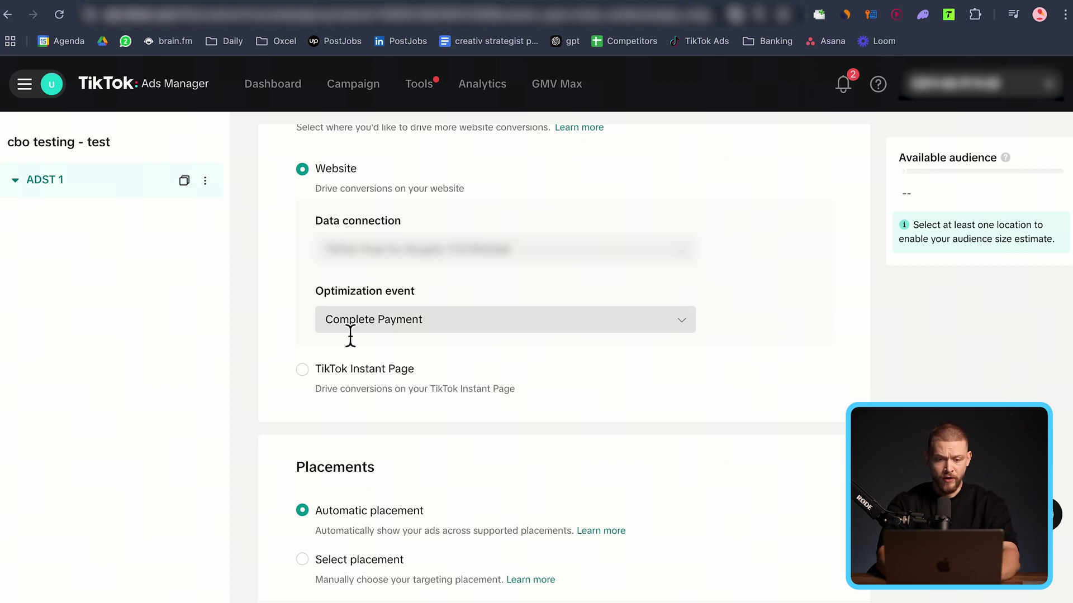
- Choose placements manually, exclude search results, and leave only TikTok selected by deselecting Global App Bundle and Pangle
scroll(257, 383, "down", 5)
left_click(310, 324)
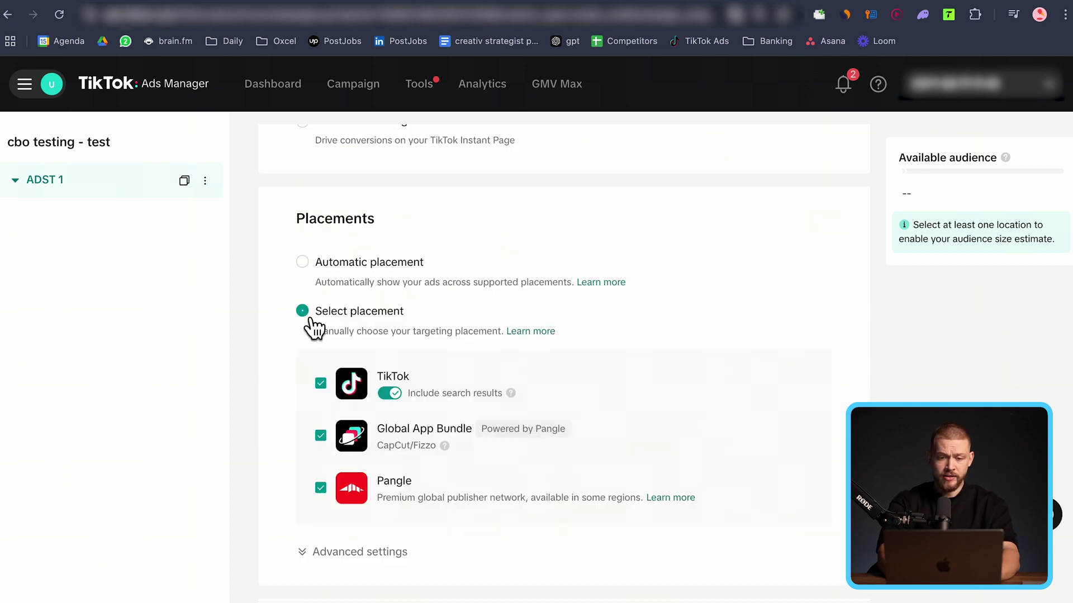
left_click(398, 399)
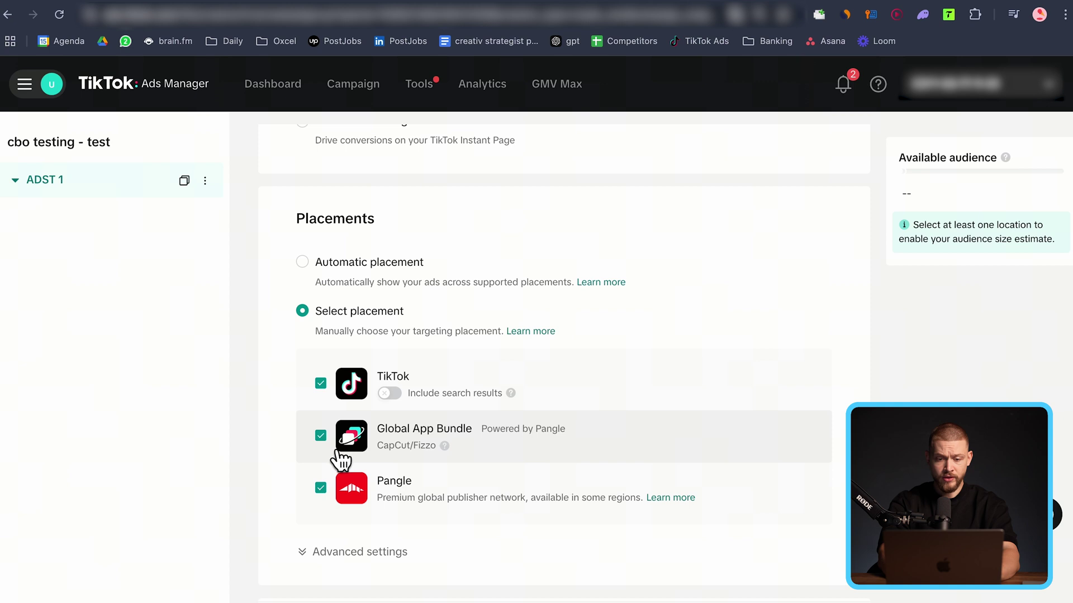
left_click(320, 436)
left_click(321, 489)
- In the advanced placement settings, turn off user comments and video download while leaving video sharing allowed
scroll(336, 492, "down", 3)
left_click(355, 390)
scroll(335, 386, "down", 1)
left_click(314, 366)
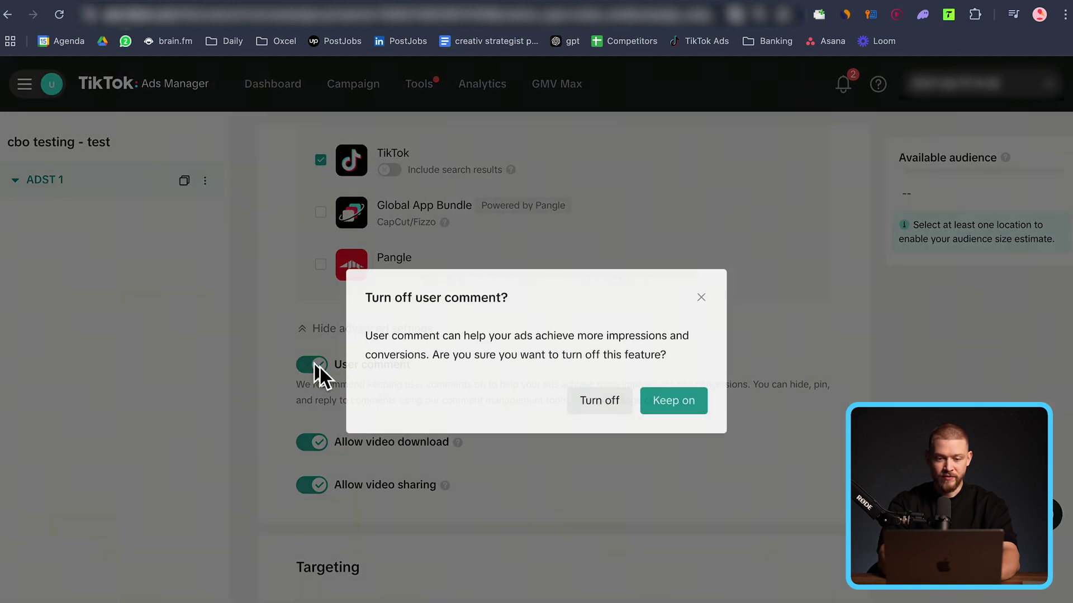
left_click(599, 408)
scroll(514, 492, "down", 2)
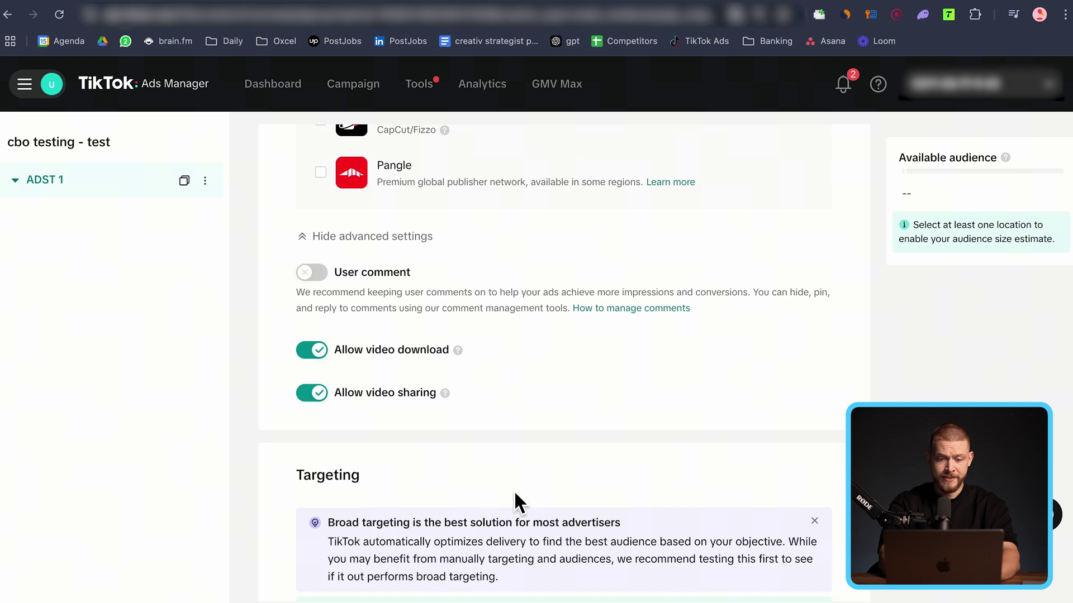
left_click(314, 352)
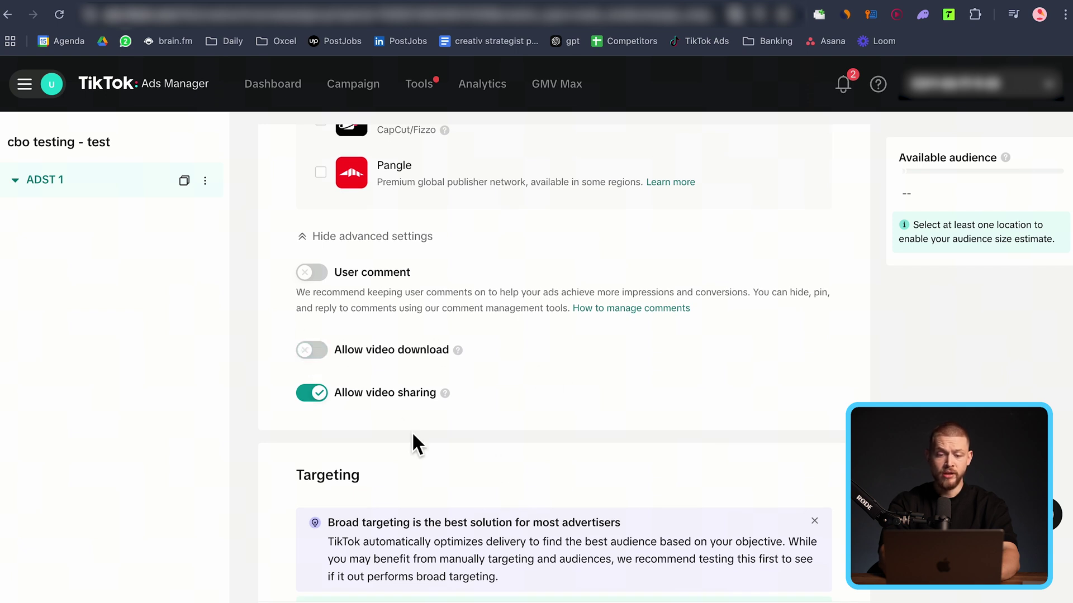
left_click_drag(349, 400, 416, 400)
- Set the ad group's targeting location to the country France
scroll(404, 408, "down", 7)
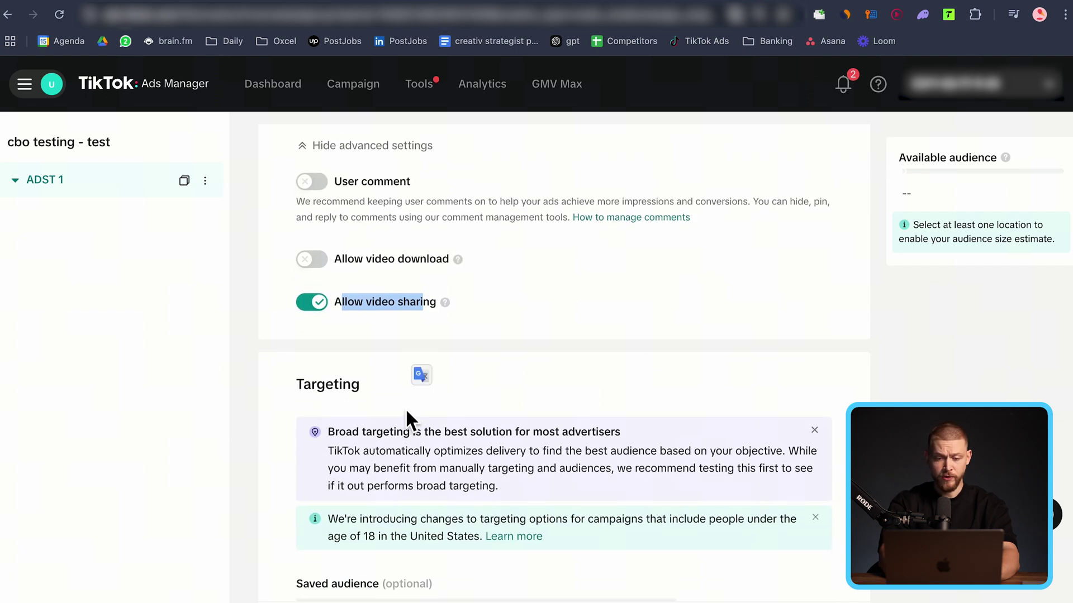
scroll(401, 405, "down", 3)
scroll(392, 428, "down", 4)
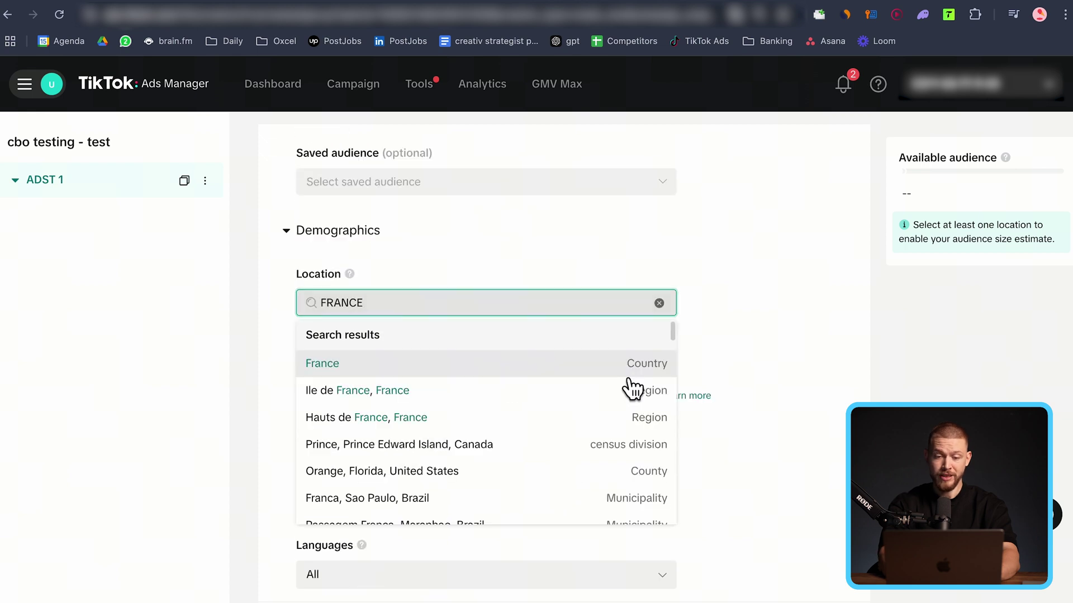
left_click(627, 388)
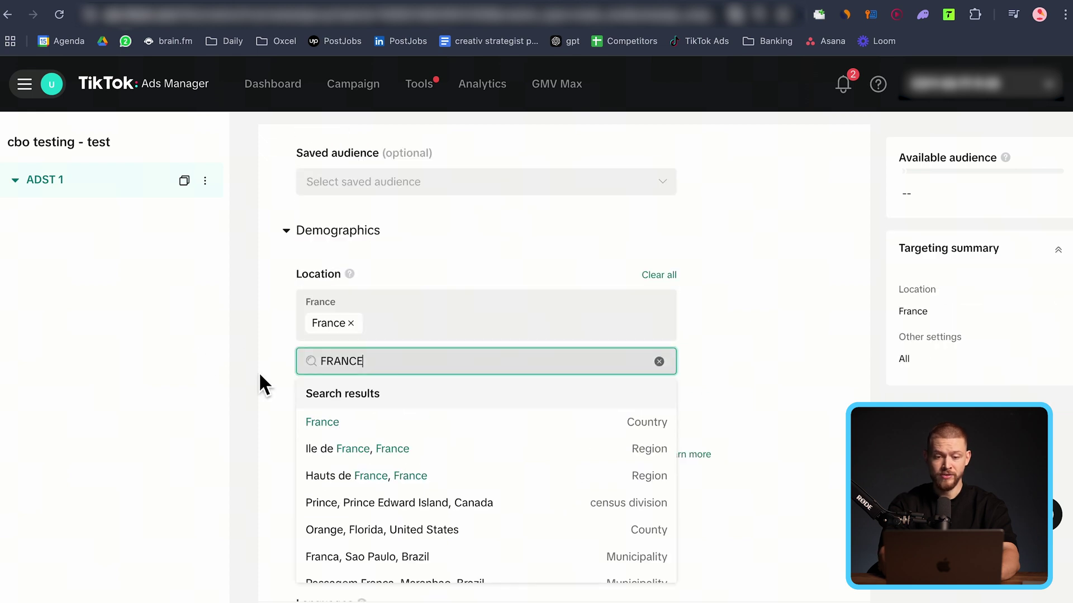
left_click(258, 383)
scroll(307, 357, "down", 3)
scroll(304, 328, "down", 2)
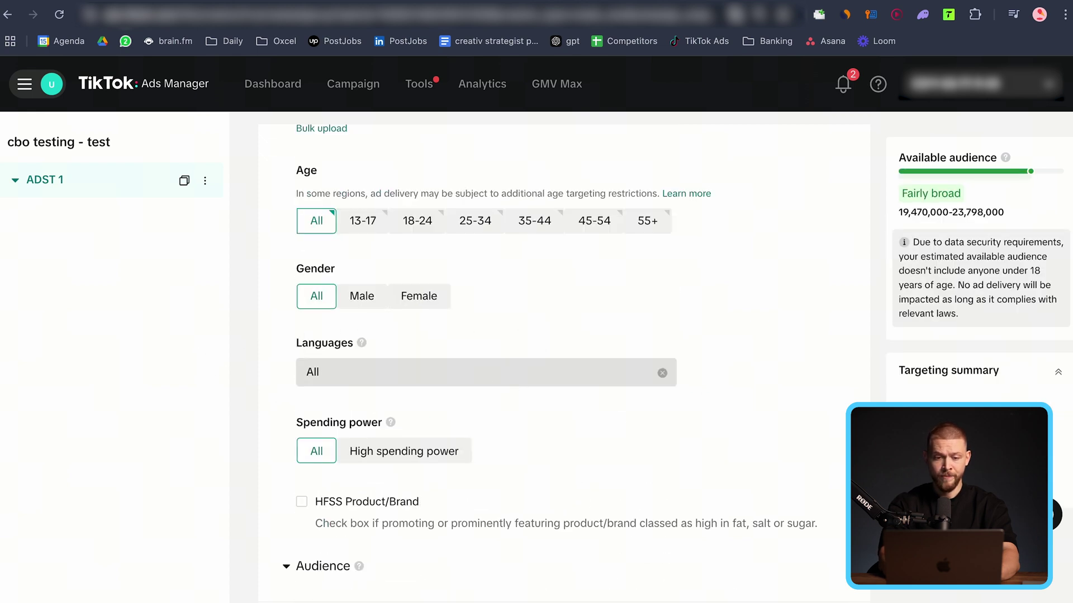
scroll(445, 369, "down", 2)
left_click(446, 282)
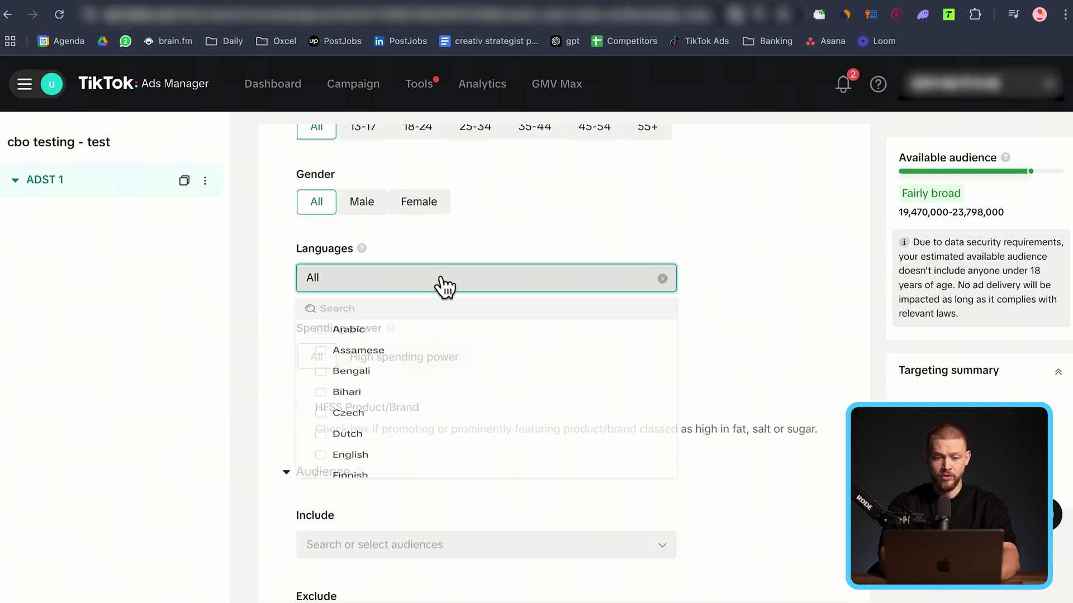
left_click(266, 273)
- Schedule the ad group to run continuously from 2024-12-17 at 00:16
scroll(642, 318, "down", 10)
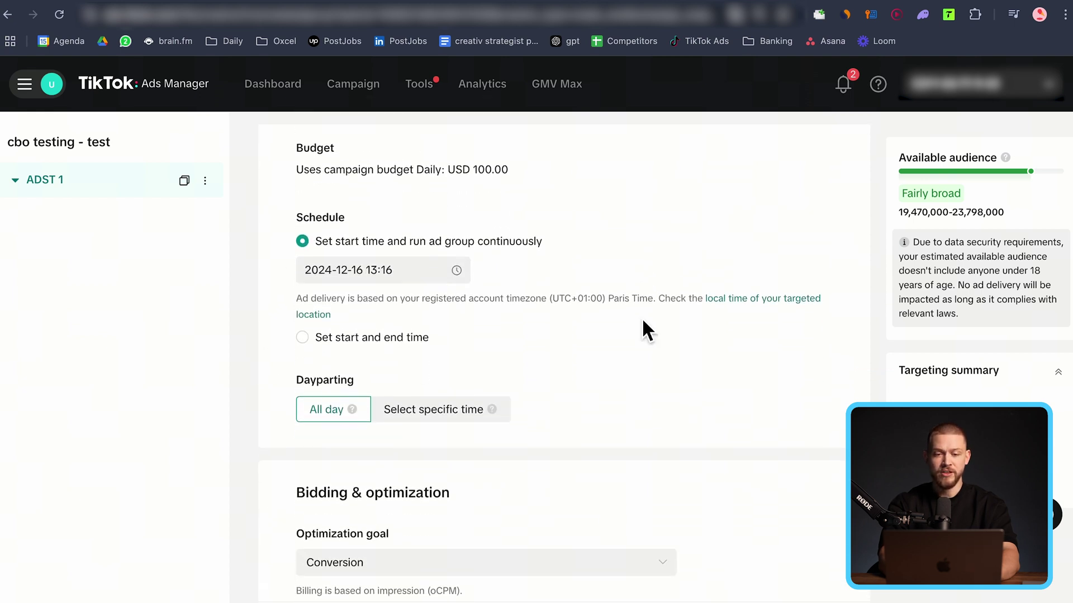
left_click(409, 277)
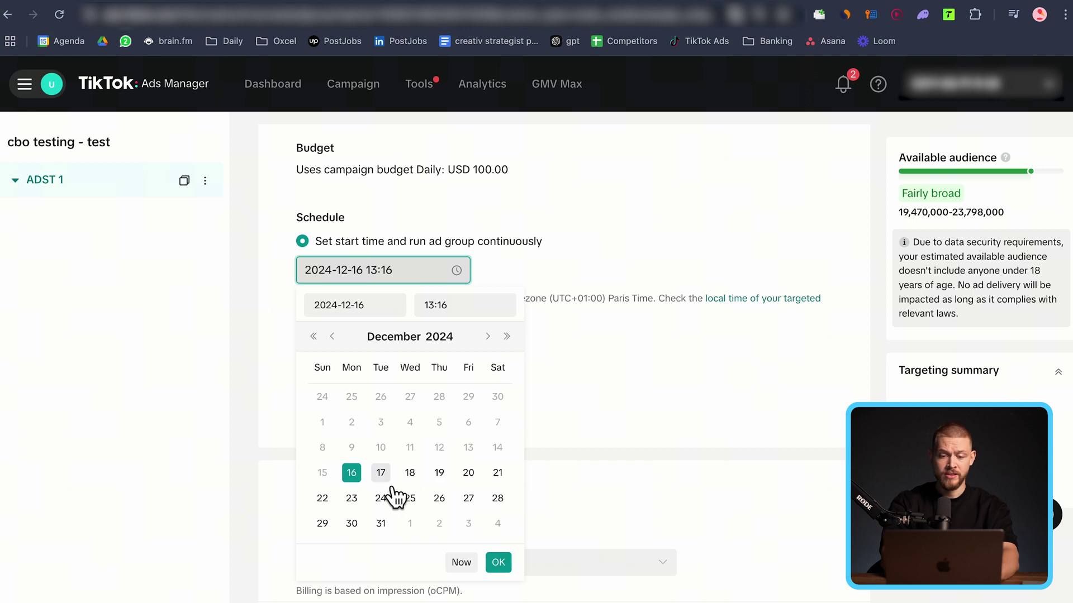
left_click(381, 472)
left_click(431, 305)
scroll(453, 358, "up", 5)
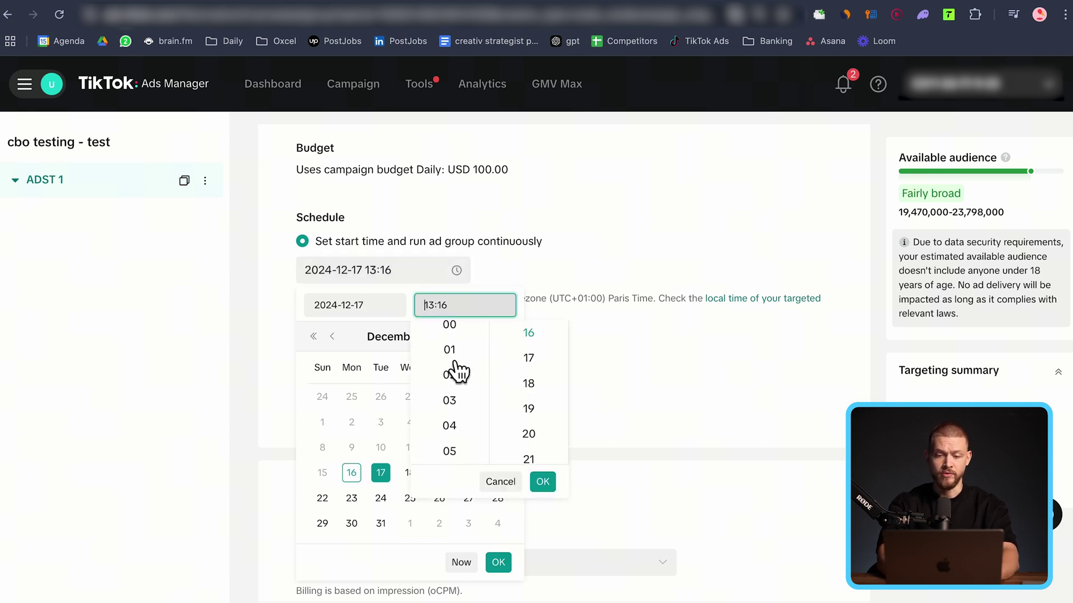
left_click(464, 338)
left_click(543, 482)
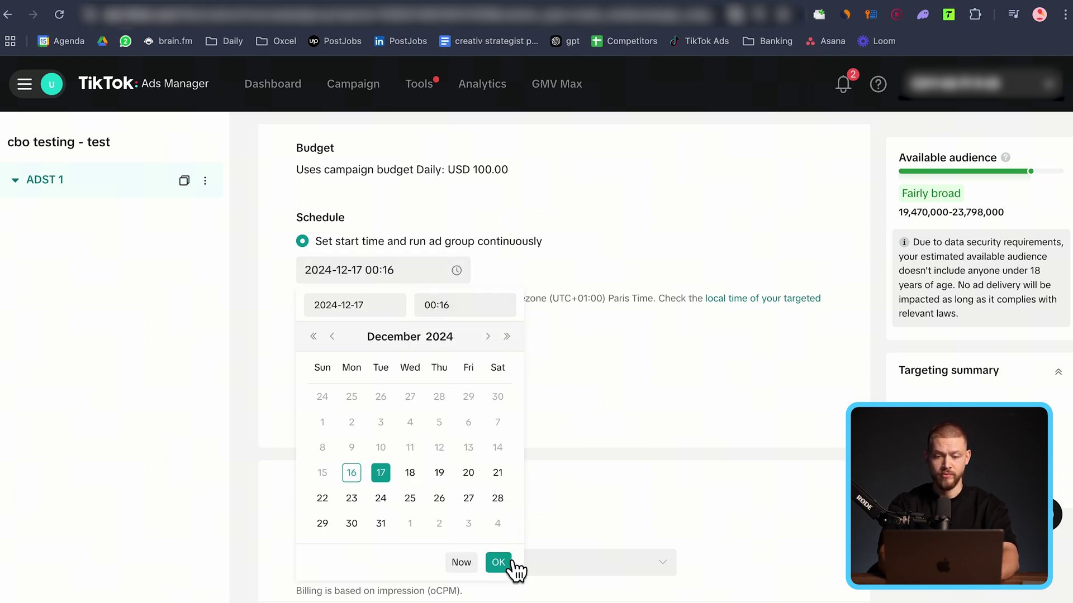
left_click(499, 563)
- Set dayparting to specific times, selecting 06:30 to 23:30 for every day from Monday to Sunday
scroll(486, 425, "down", 3)
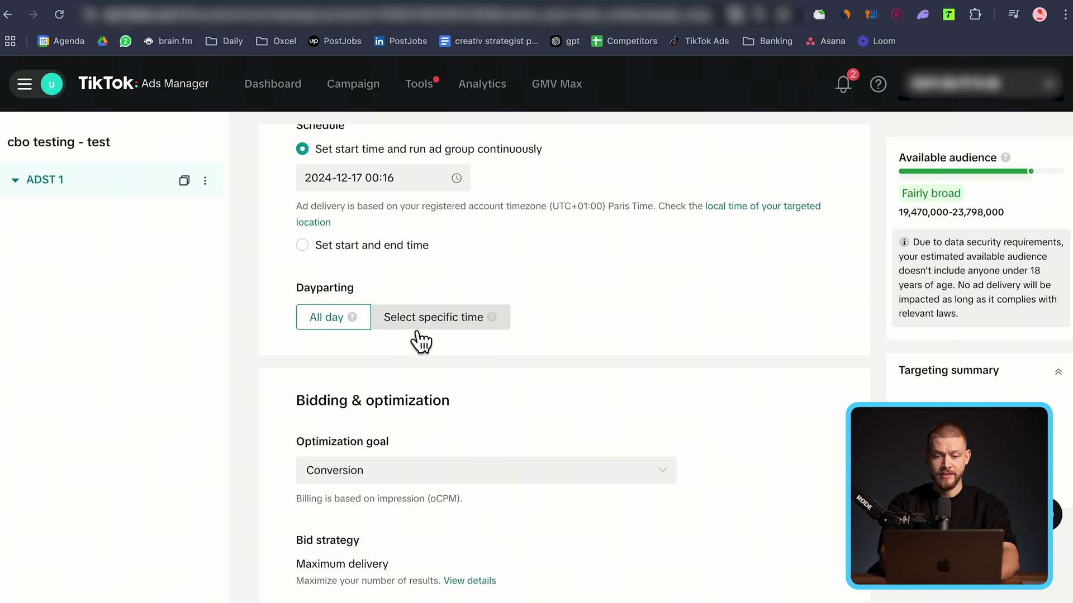
left_click(447, 327)
scroll(615, 319, "down", 1)
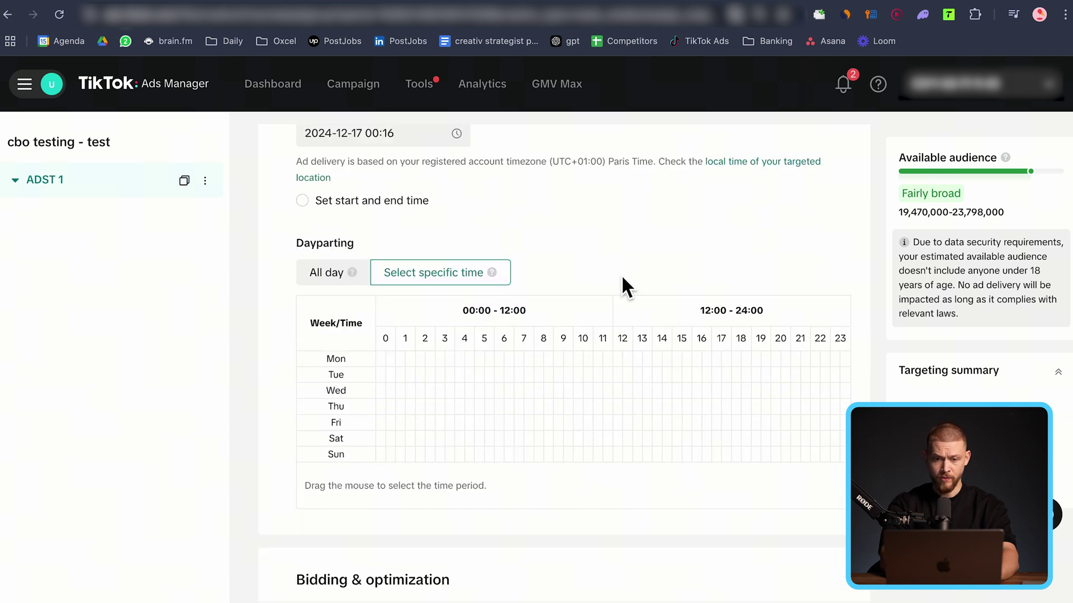
left_click_drag(510, 363, 842, 462)
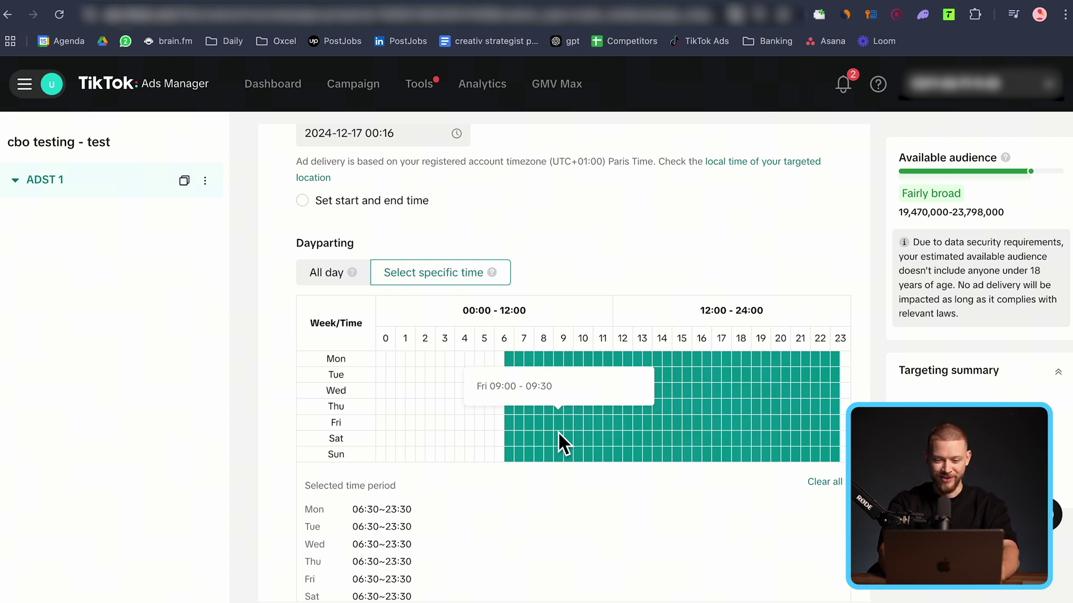
- Keep the bidding and optimization settings as they are and continue from ad group ADST 1 to its ad setup
scroll(559, 434, "down", 3)
scroll(505, 376, "down", 5)
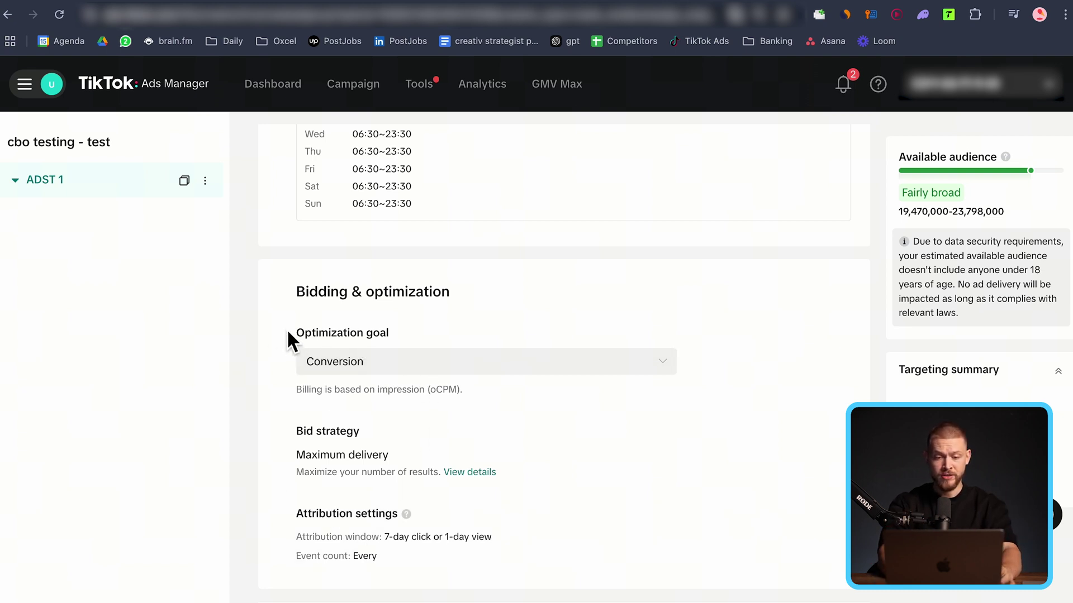
left_click(871, 584)
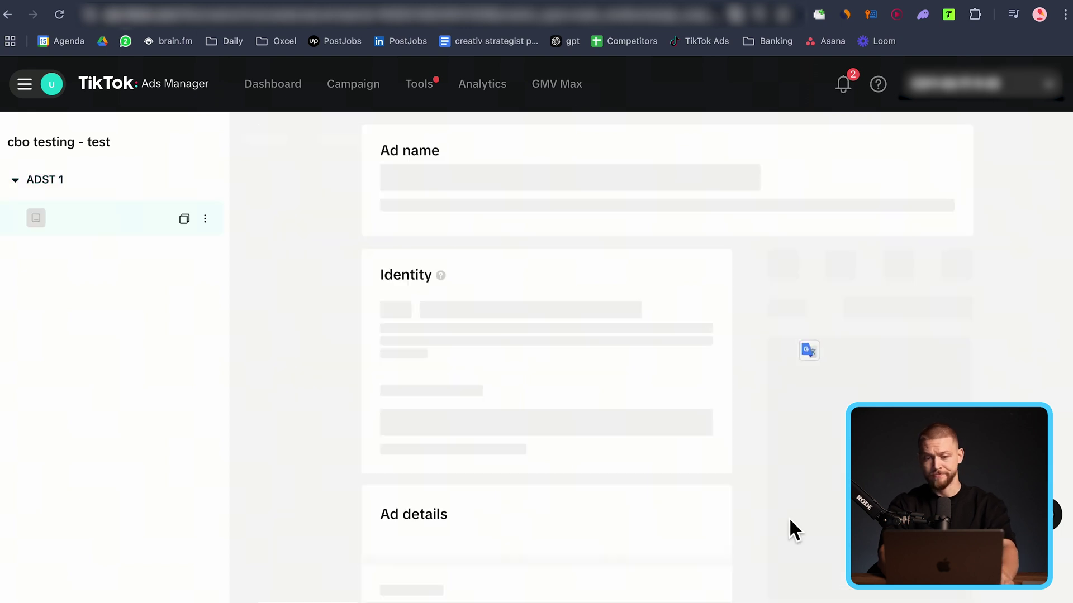
- Review the new ad's identity, ad format, video creative, text, call to action and interactive add-on settings
scroll(582, 420, "down", 3)
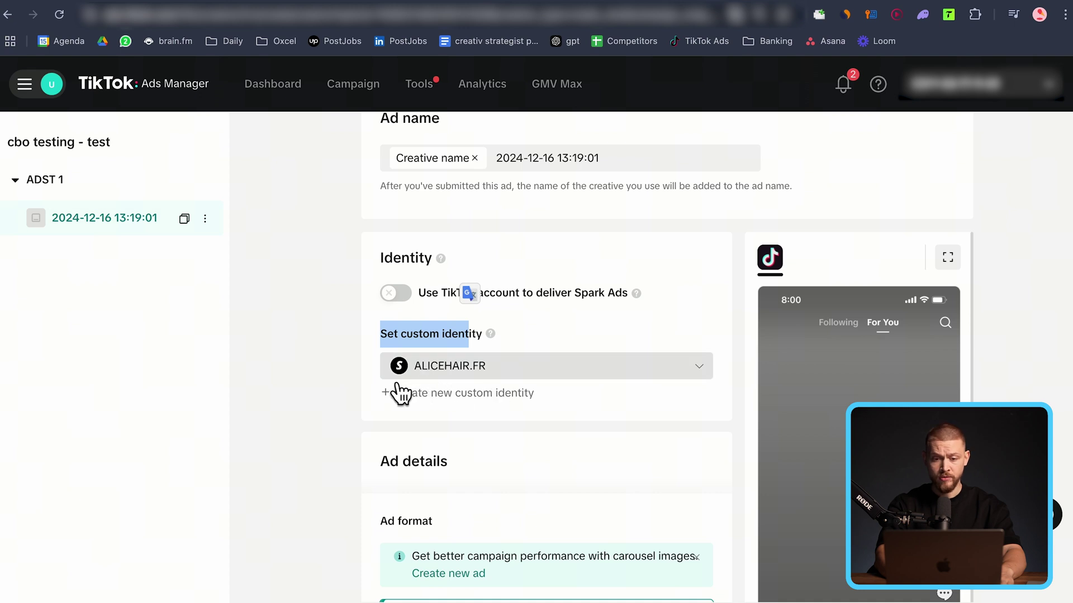
scroll(611, 421, "down", 2)
scroll(611, 421, "down", 1)
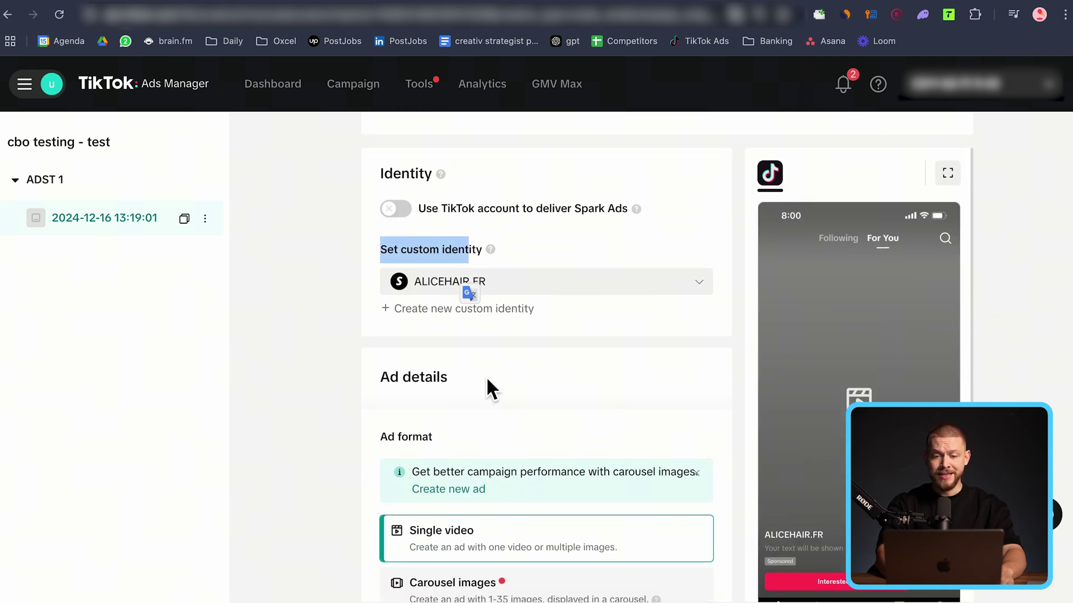
left_click(426, 254)
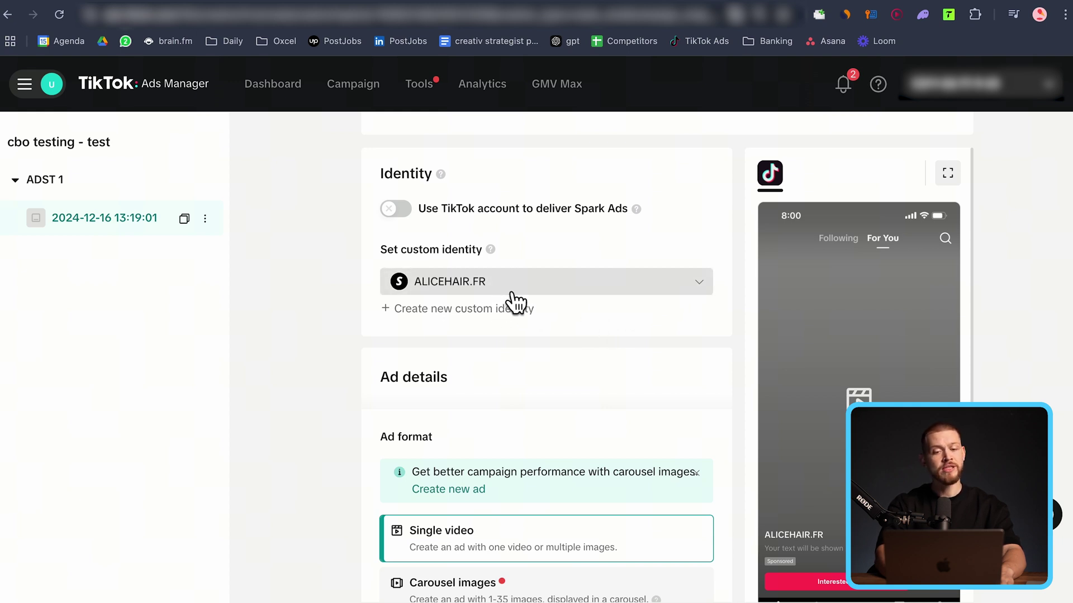
scroll(508, 454, "down", 6)
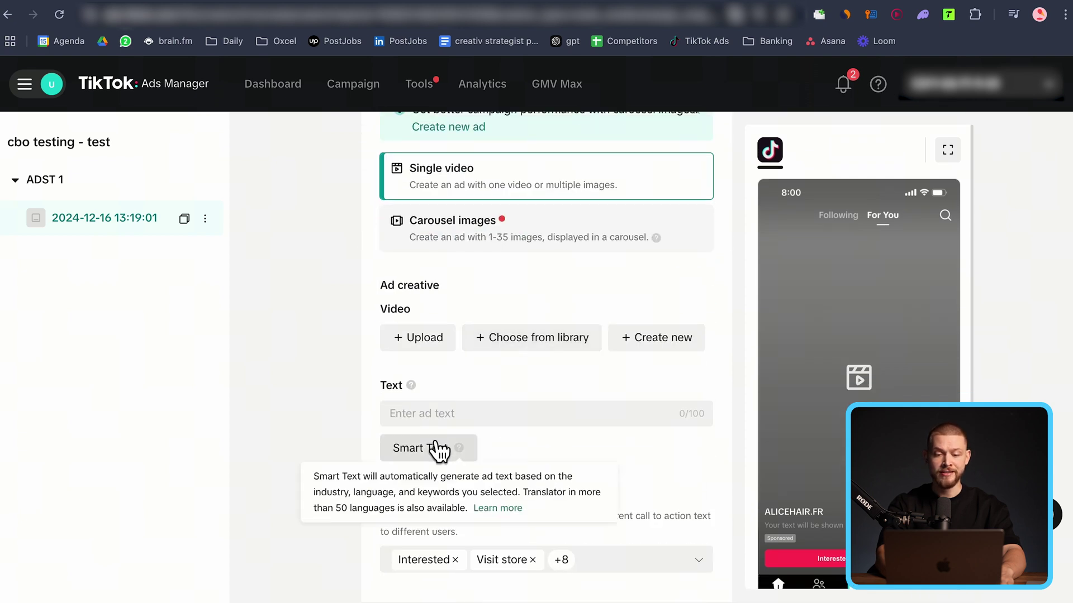
scroll(427, 425, "up", 7)
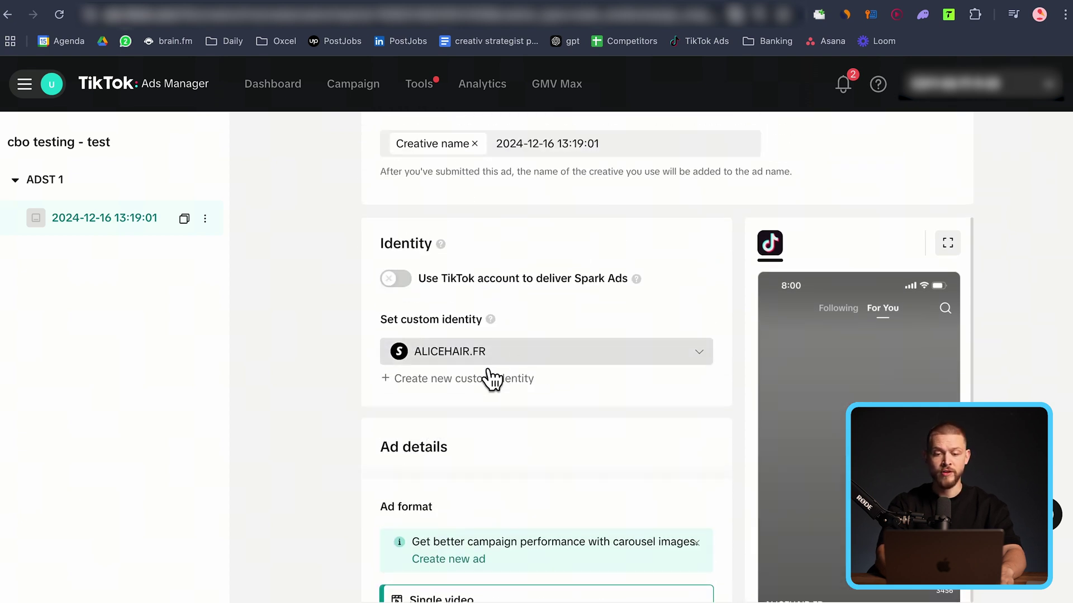
scroll(679, 422, "down", 1)
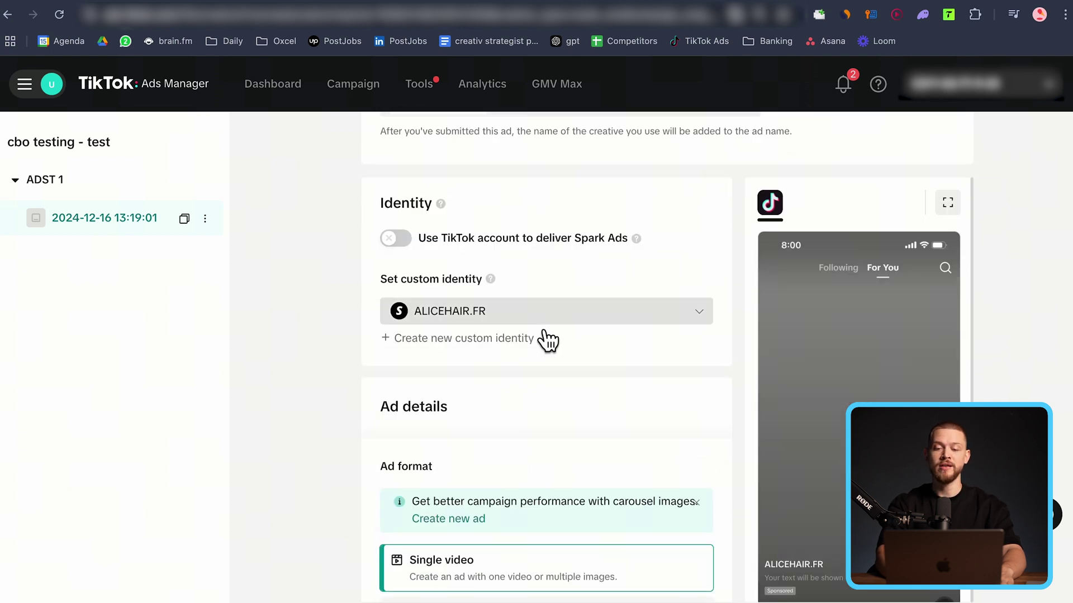
scroll(586, 457, "down", 1)
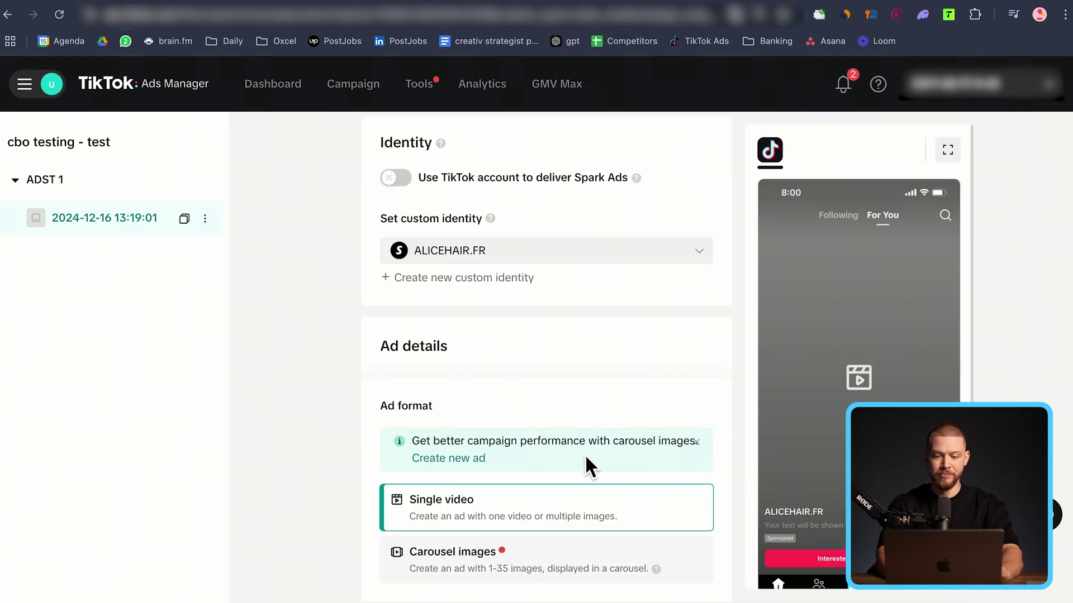
scroll(586, 457, "down", 3)
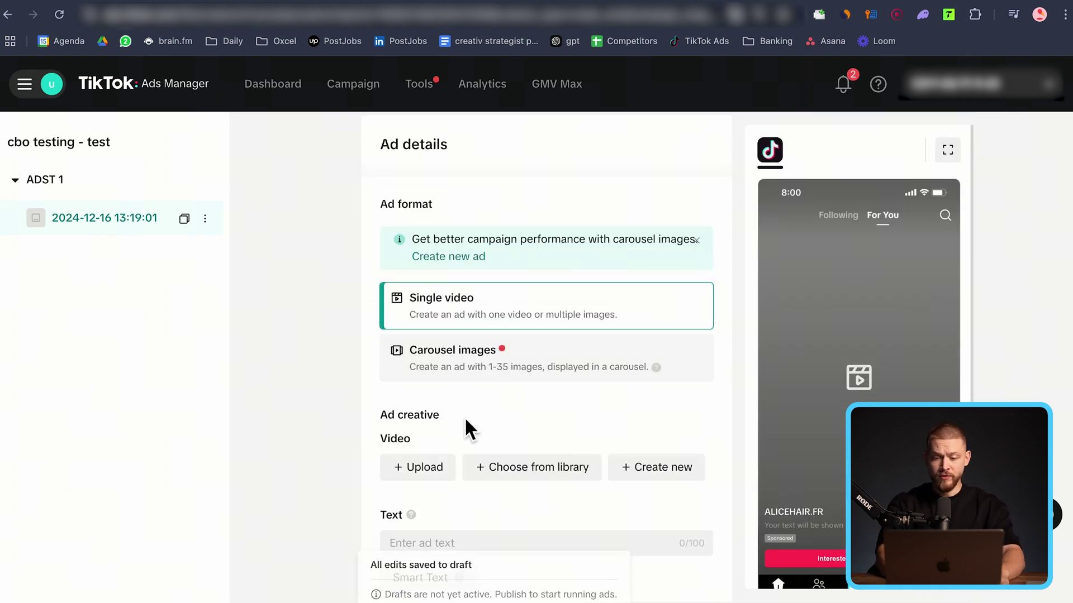
scroll(468, 424, "down", 5)
scroll(521, 444, "down", 3)
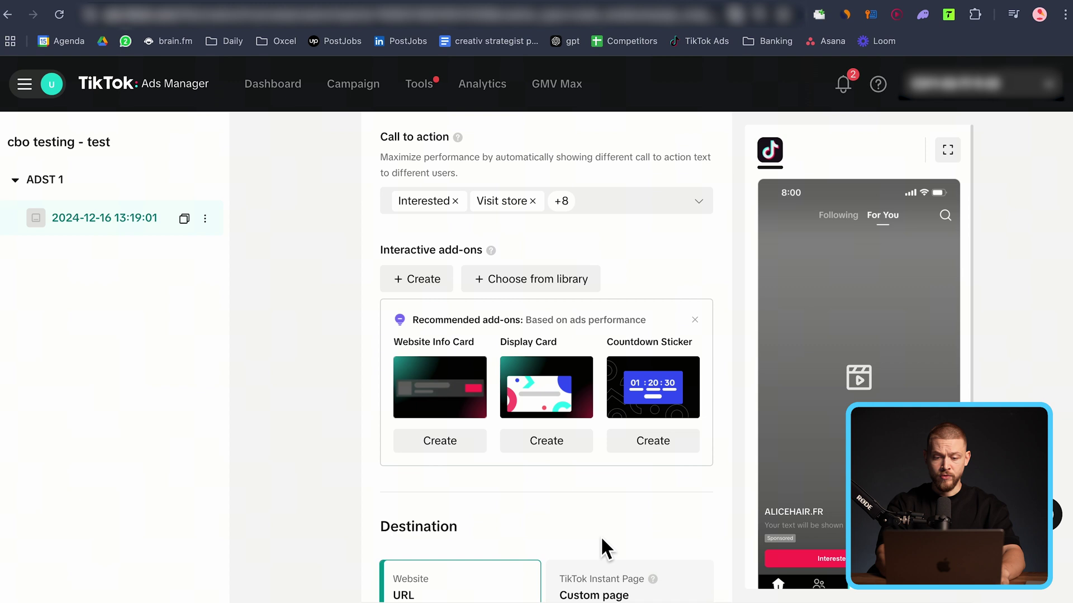
scroll(582, 553, "up", 3)
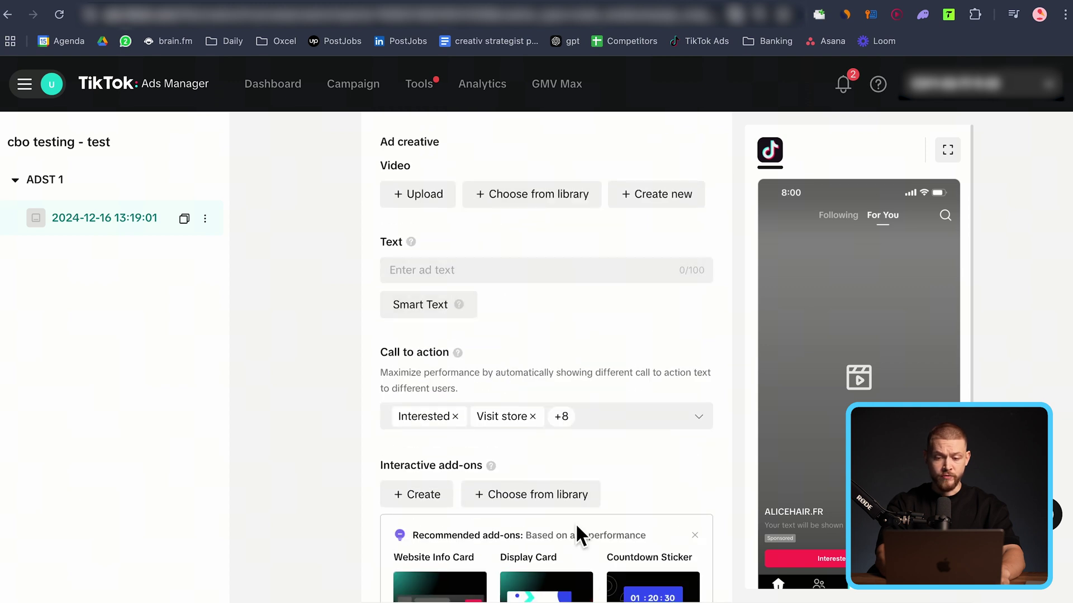
scroll(578, 529, "down", 2)
scroll(580, 534, "up", 3)
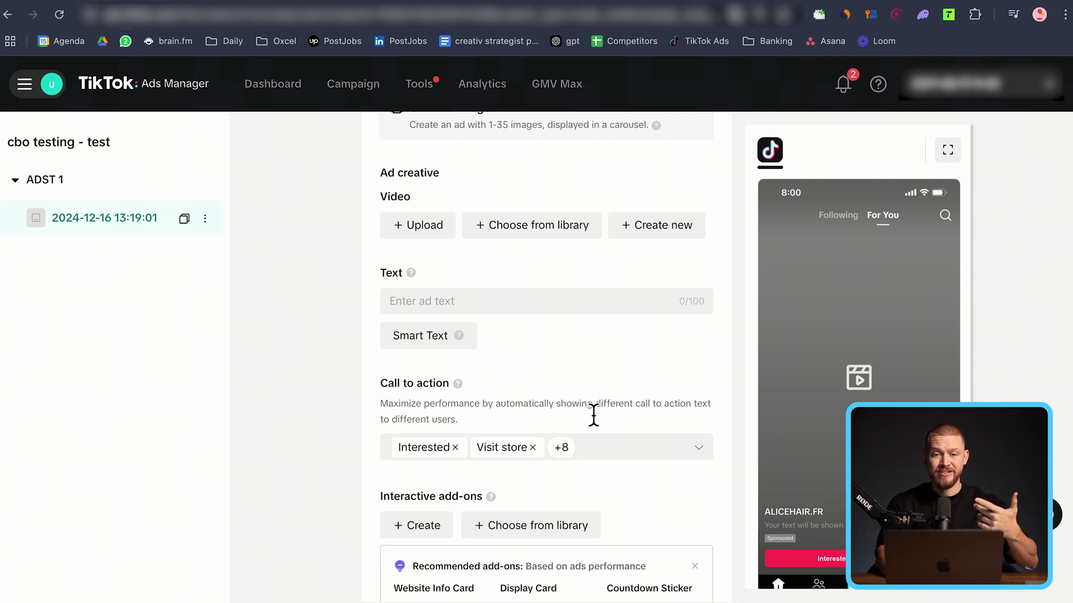
scroll(531, 424, "down", 2)
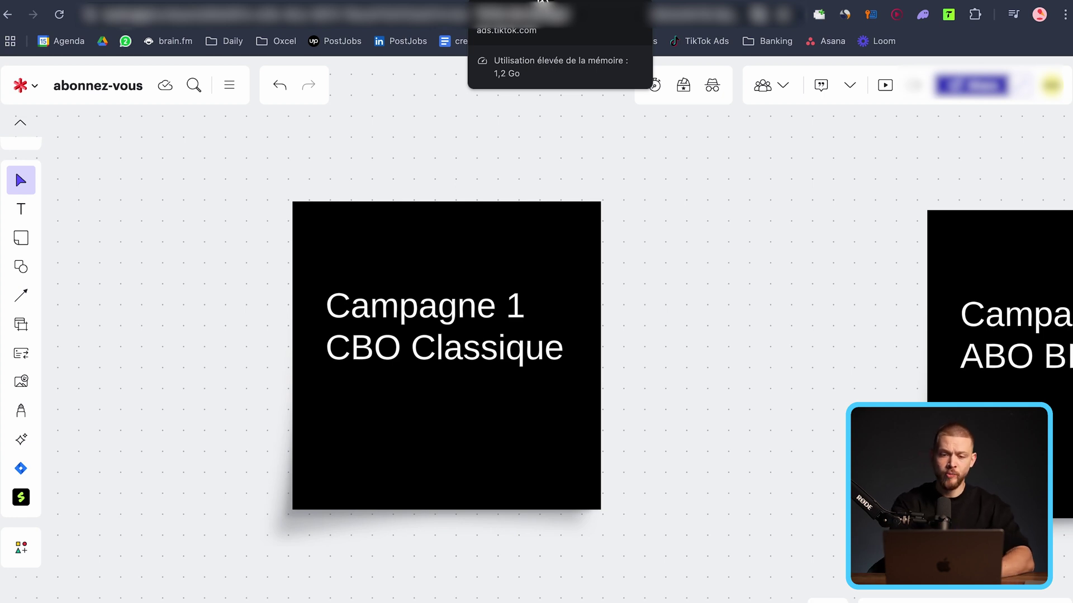
- Switch to TikTok Ads Manager, open the ad groups of the CBO Lancement - Day 1 campaign, and examine their cost and conversions
left_click(542, 2)
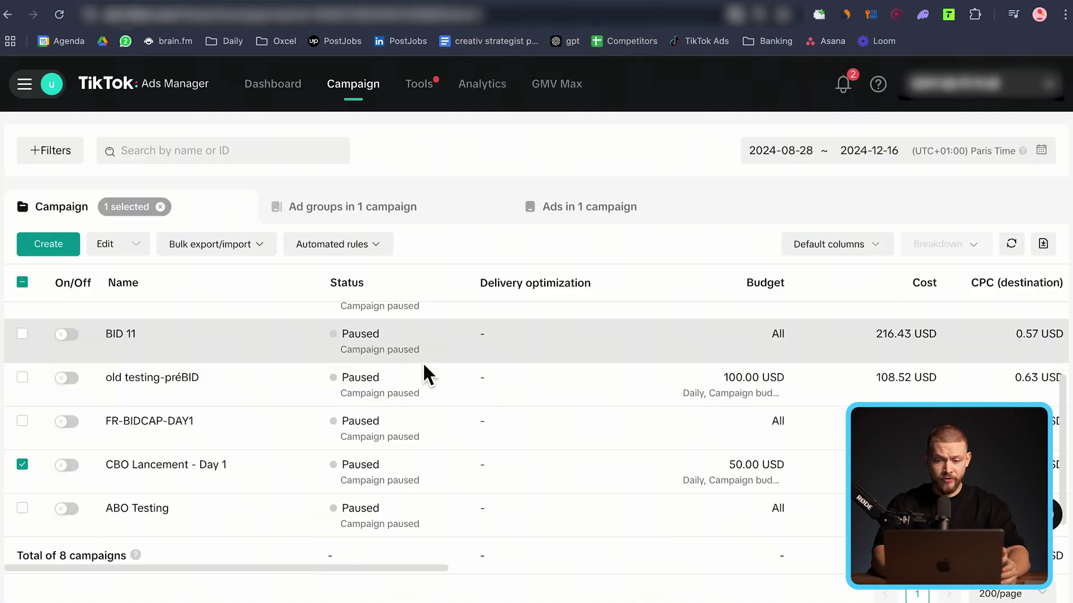
left_click(144, 481)
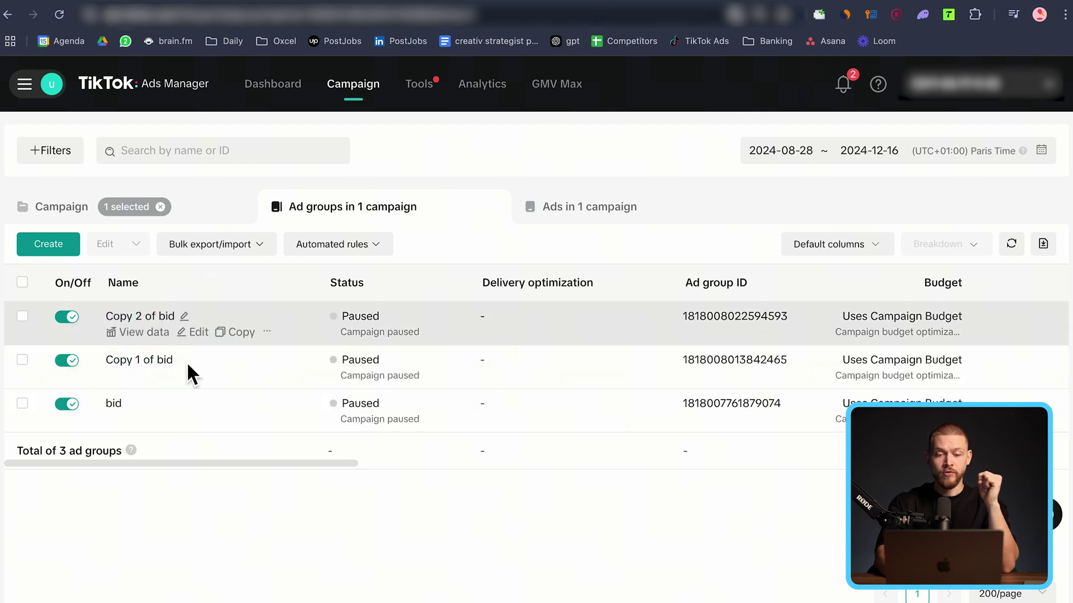
scroll(445, 408, "right", 3)
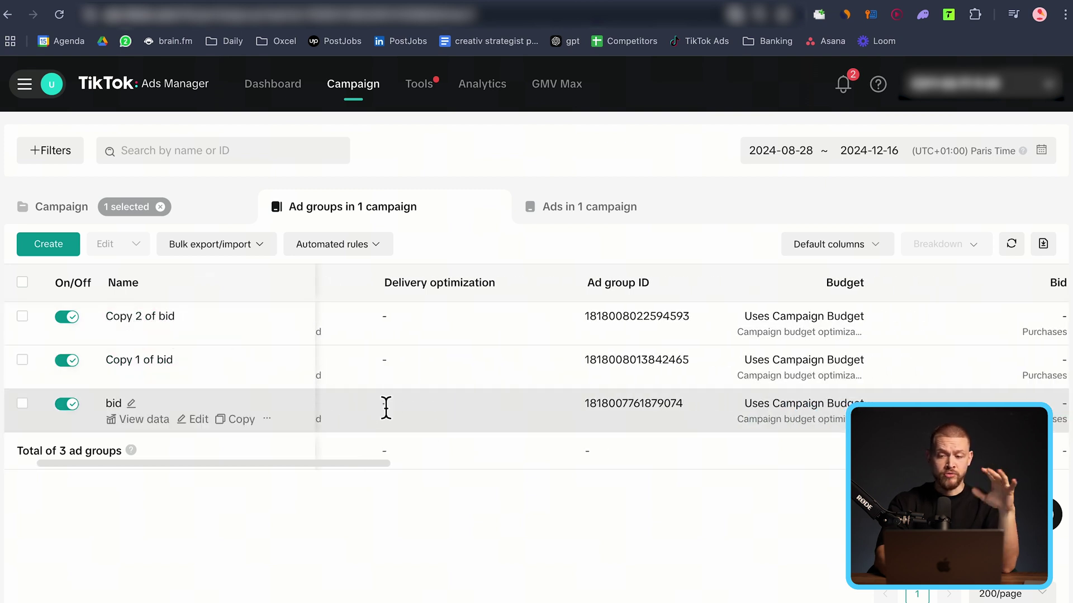
scroll(384, 399, "left", 3)
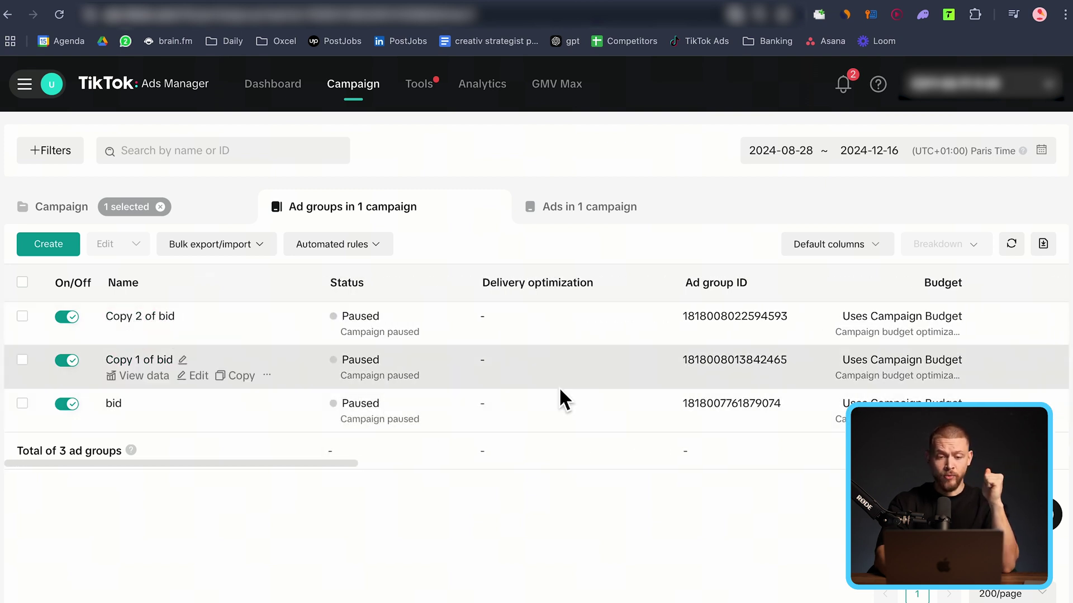
scroll(560, 392, "right", 3)
scroll(560, 392, "right", 3)
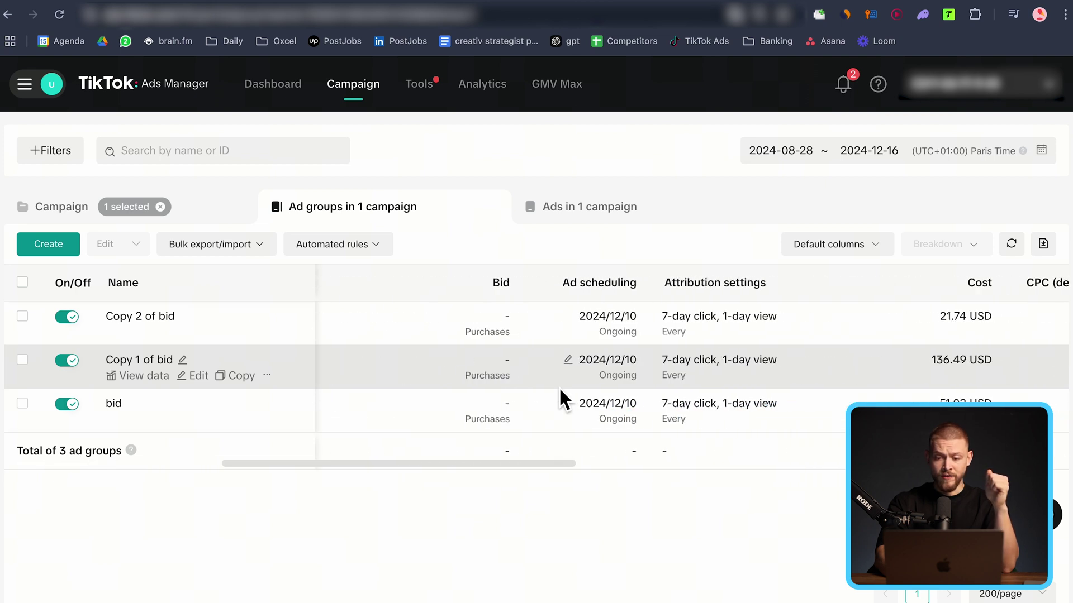
scroll(797, 384, "right", 3)
scroll(680, 426, "right", 3)
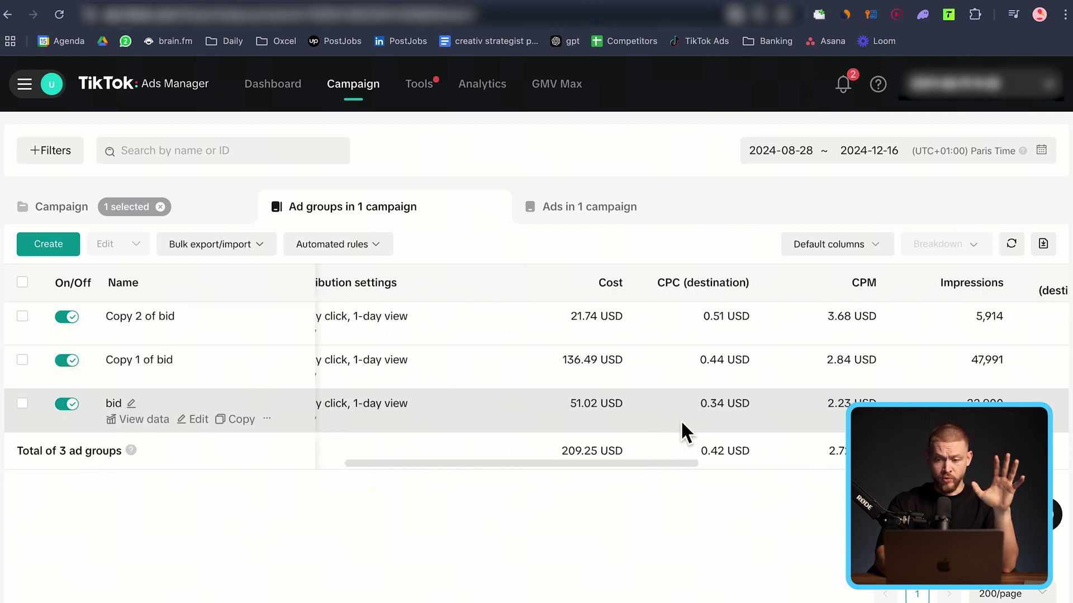
scroll(681, 426, "right", 2)
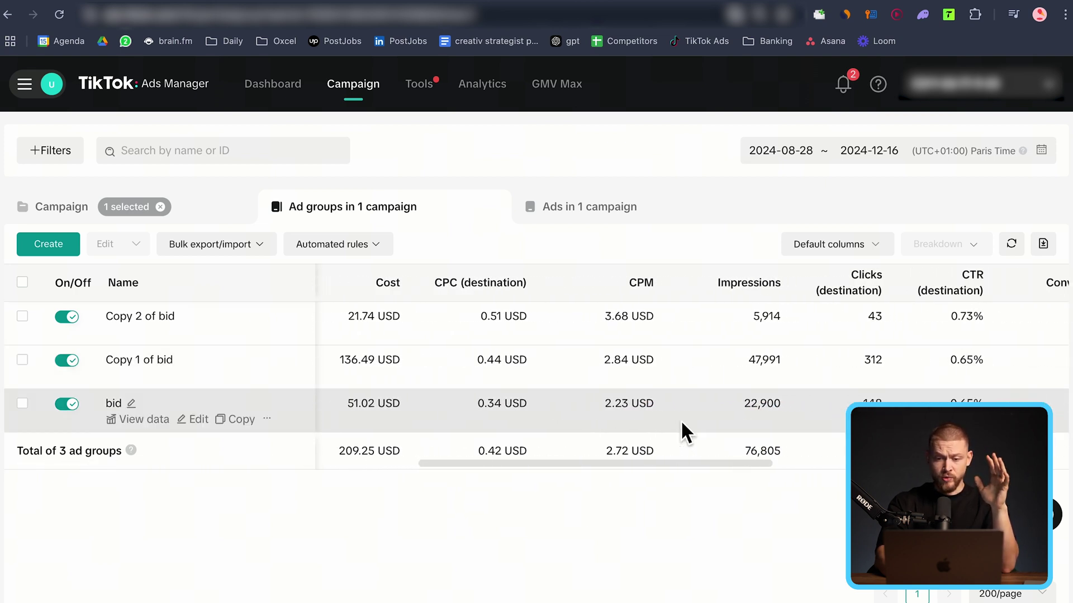
scroll(681, 420, "right", 8)
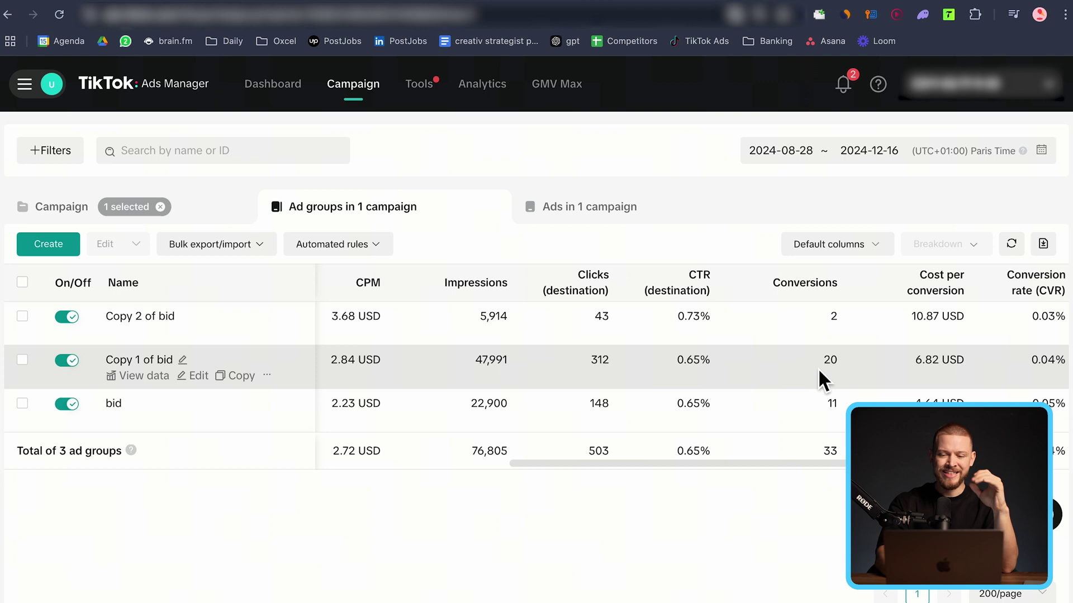
- Compare the ad groups' CPM, impressions, click-through rate, conversions and cost per conversion
scroll(708, 398, "left", 3)
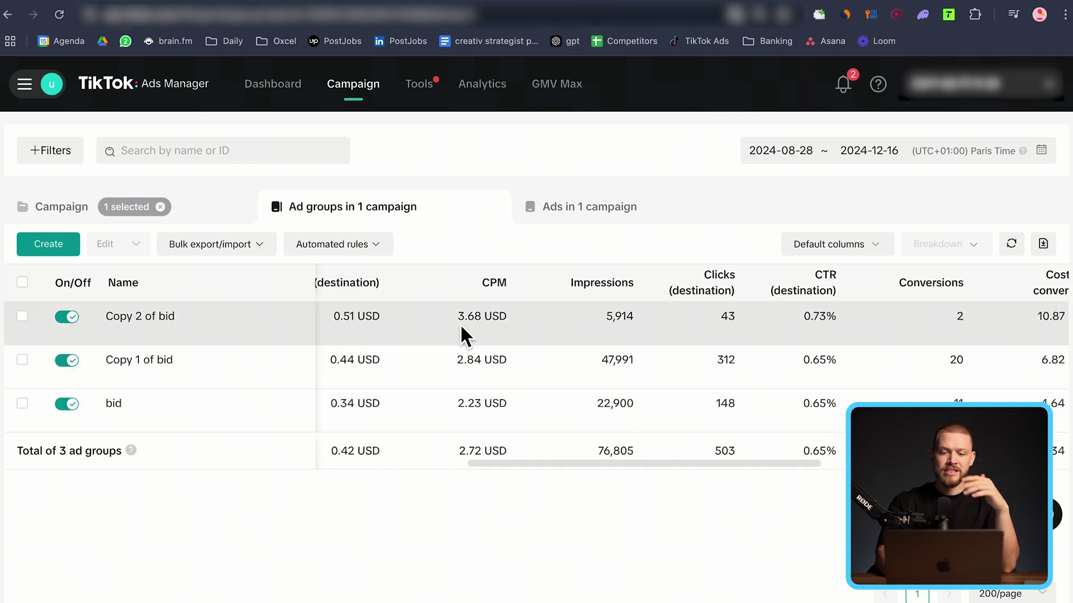
scroll(615, 434, "left", 1)
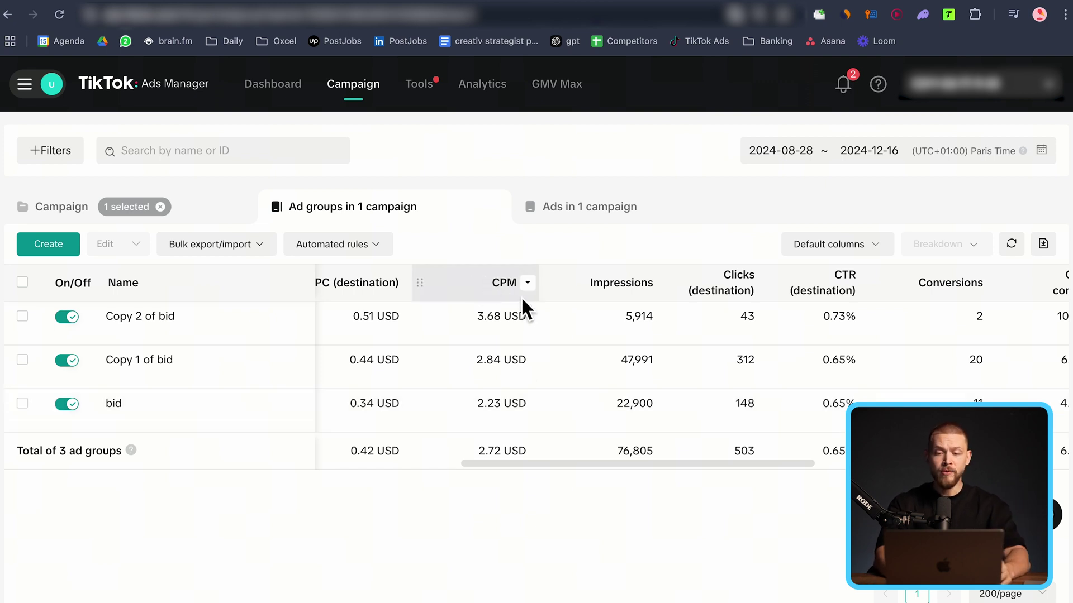
scroll(635, 383, "right", 3)
scroll(632, 380, "right", 3)
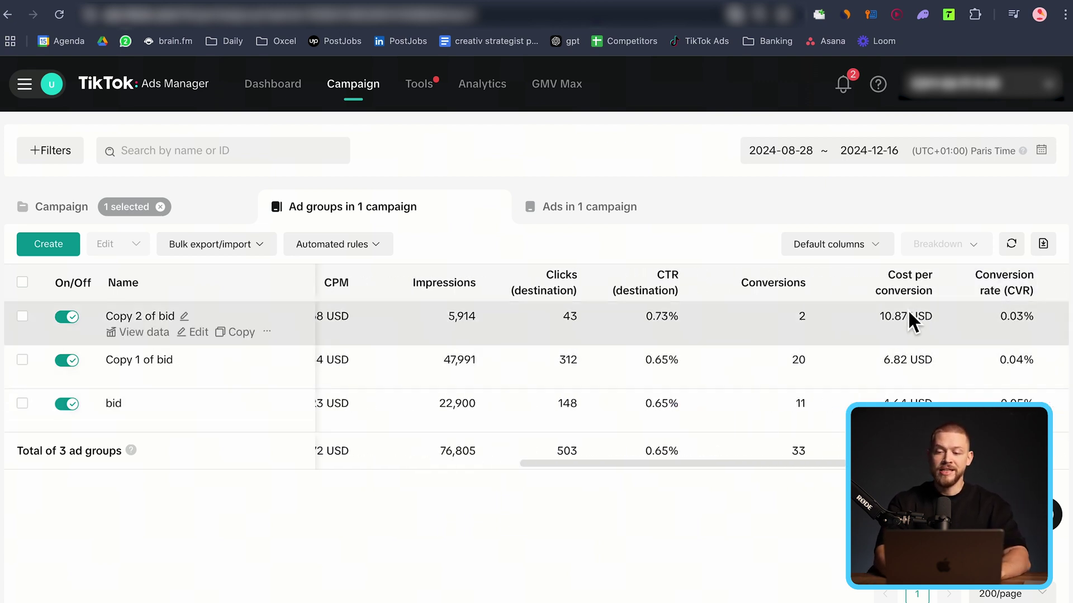
scroll(570, 371, "left", 2)
scroll(571, 369, "left", 2)
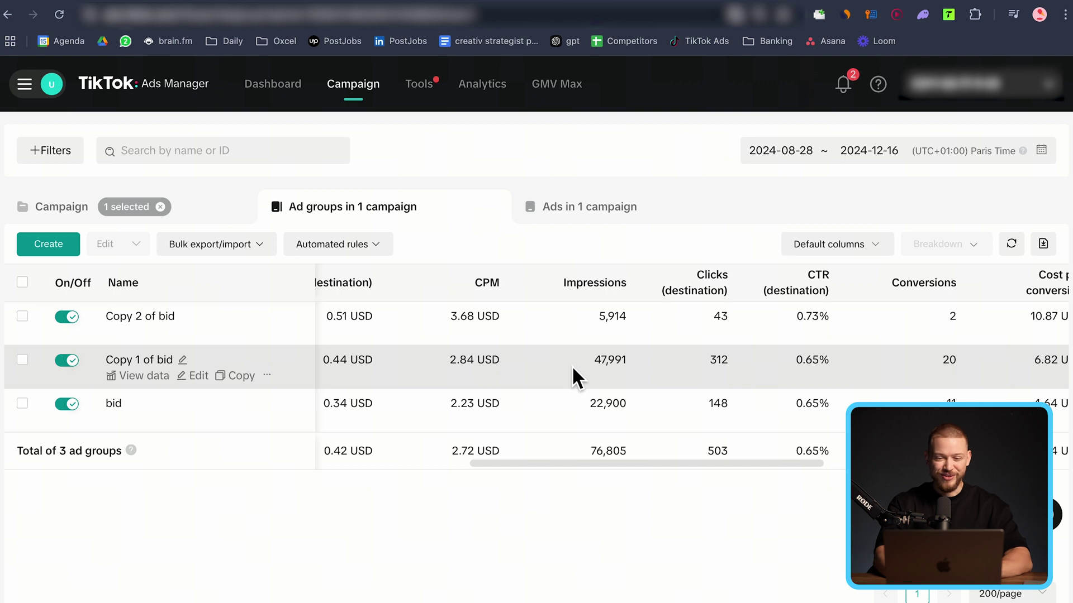
scroll(572, 365, "left", 1)
scroll(572, 365, "right", 5)
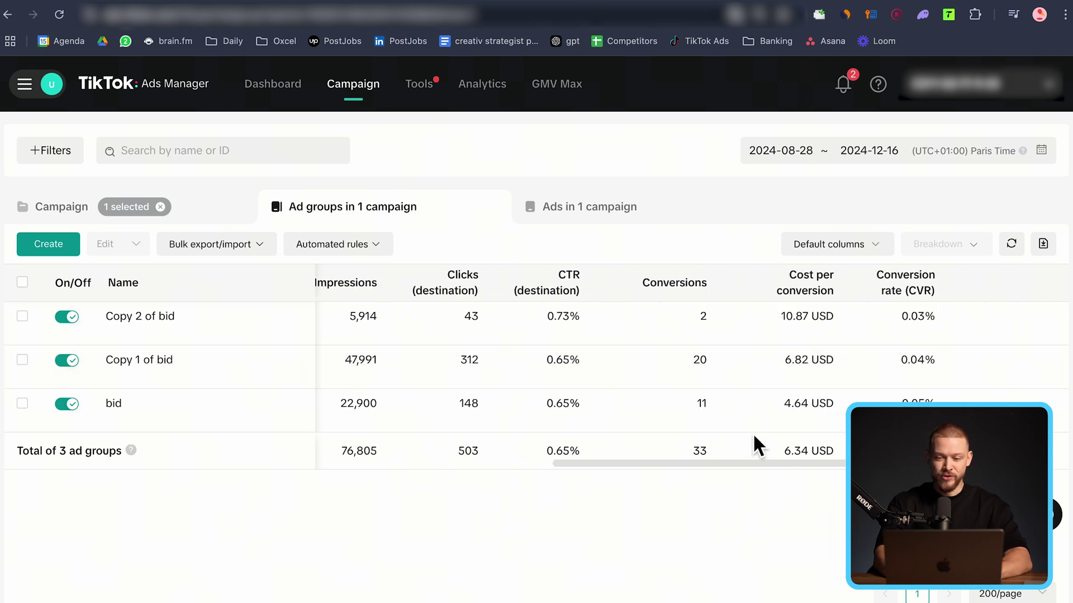
scroll(752, 434, "left", 5)
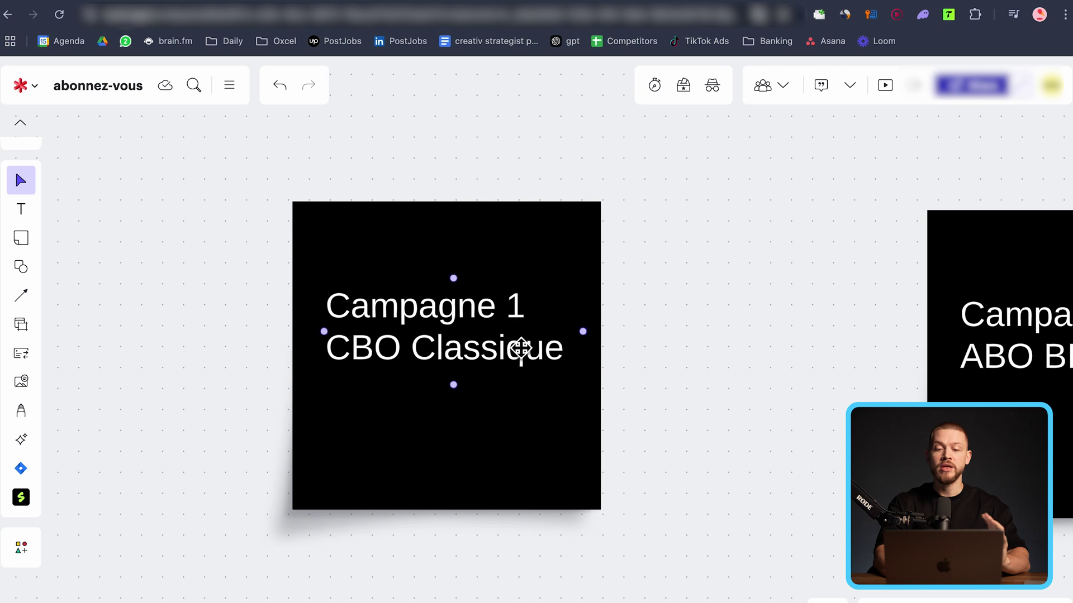
- Move the Campagne 2 ABO BID card closer to the Campagne 1 CBO Classique card on the whiteboard
scroll(717, 368, "right", 1)
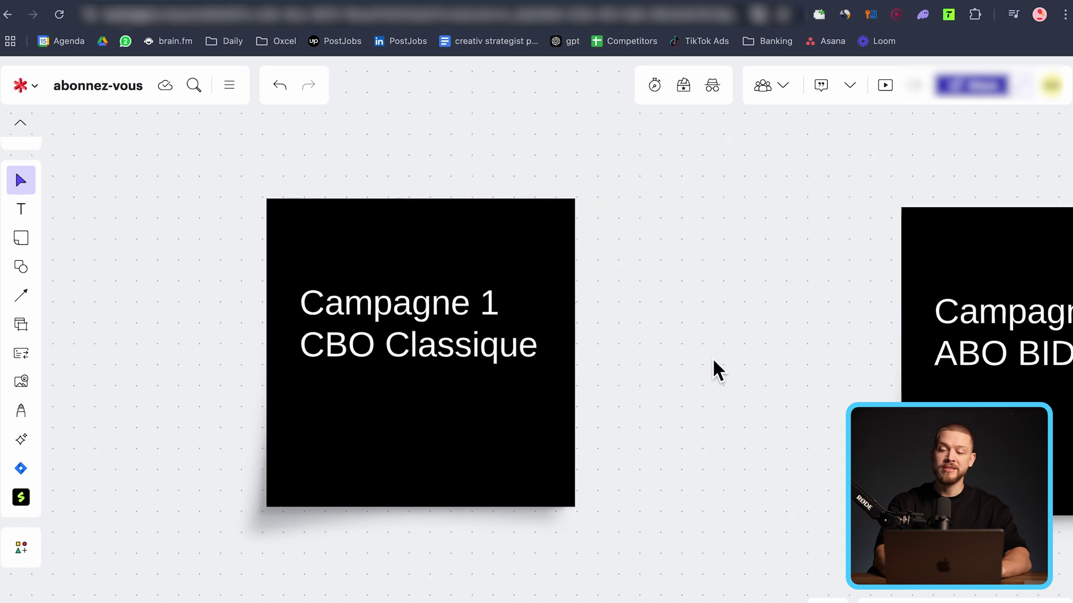
scroll(713, 360, "right", 15)
mouse_move(407, 179)
left_mouse_down()
mouse_move(639, 330)
mouse_move(846, 532)
left_mouse_up()
mouse_move(726, 500)
left_mouse_down()
mouse_move(710, 483)
mouse_move(585, 470)
left_mouse_up()
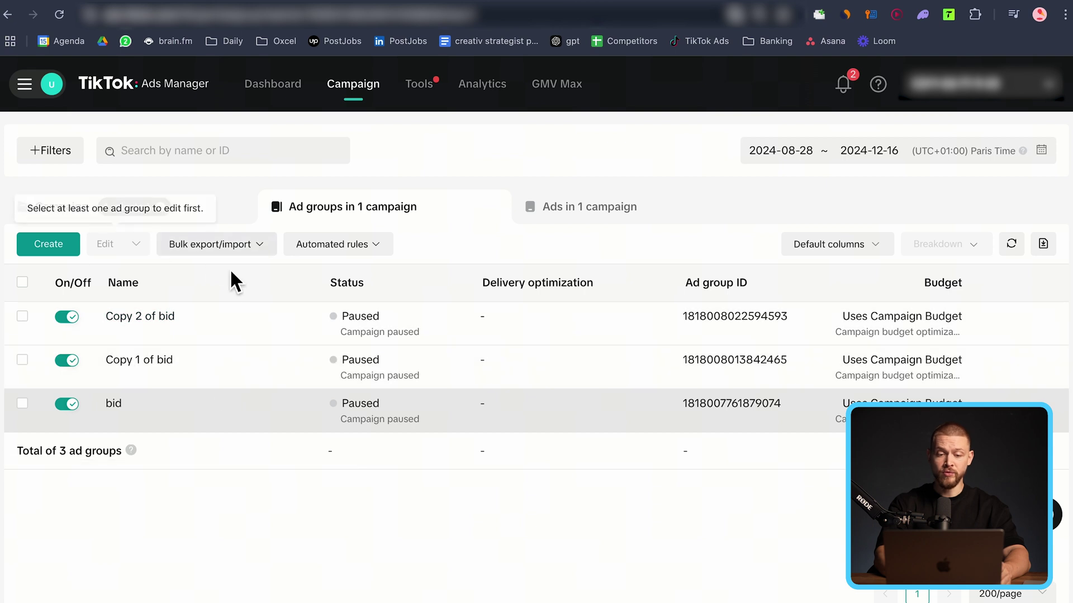
- Switch to TikTok Ads Manager, clear the current campaign selection and open the ad groups of the FR-BIDCAP-DAY1 campaign
mouse_move(187, 425)
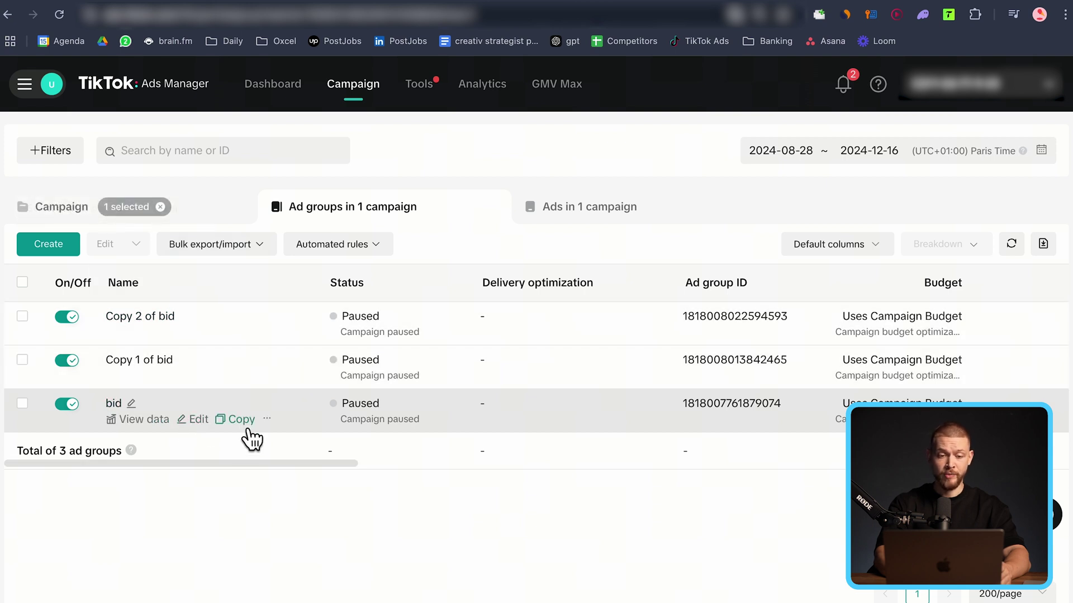
left_click(56, 206)
left_click(161, 207)
scroll(251, 481, "down", 3)
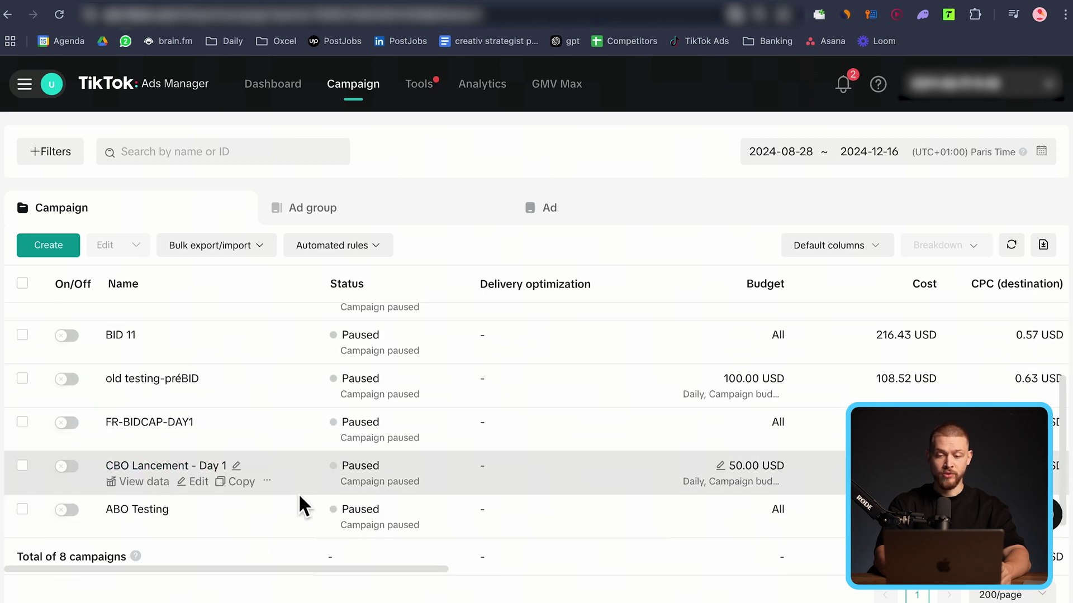
scroll(383, 441, "up", 1)
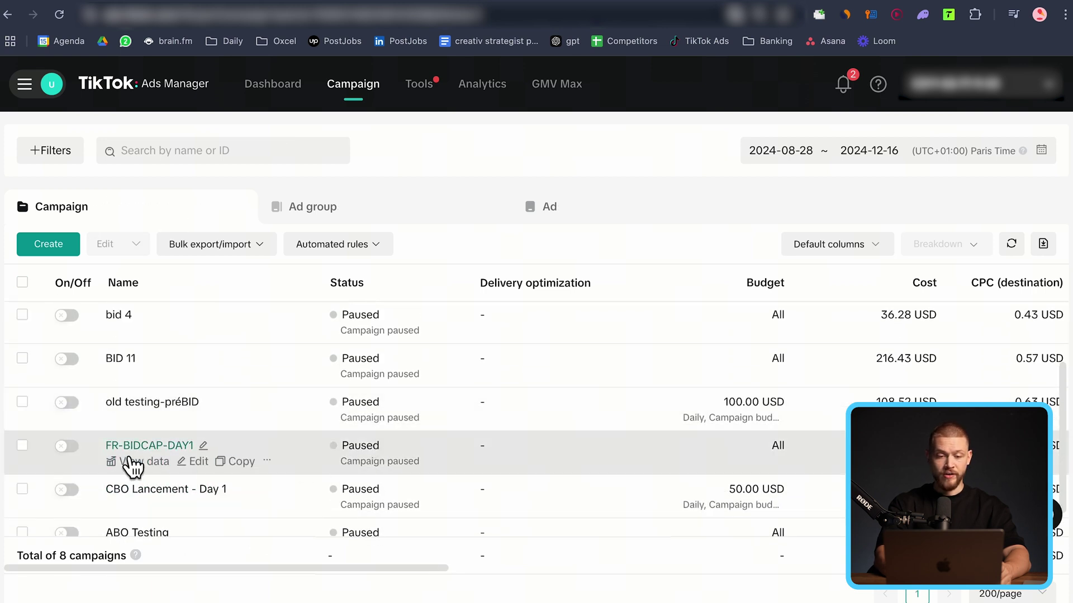
left_click(157, 461)
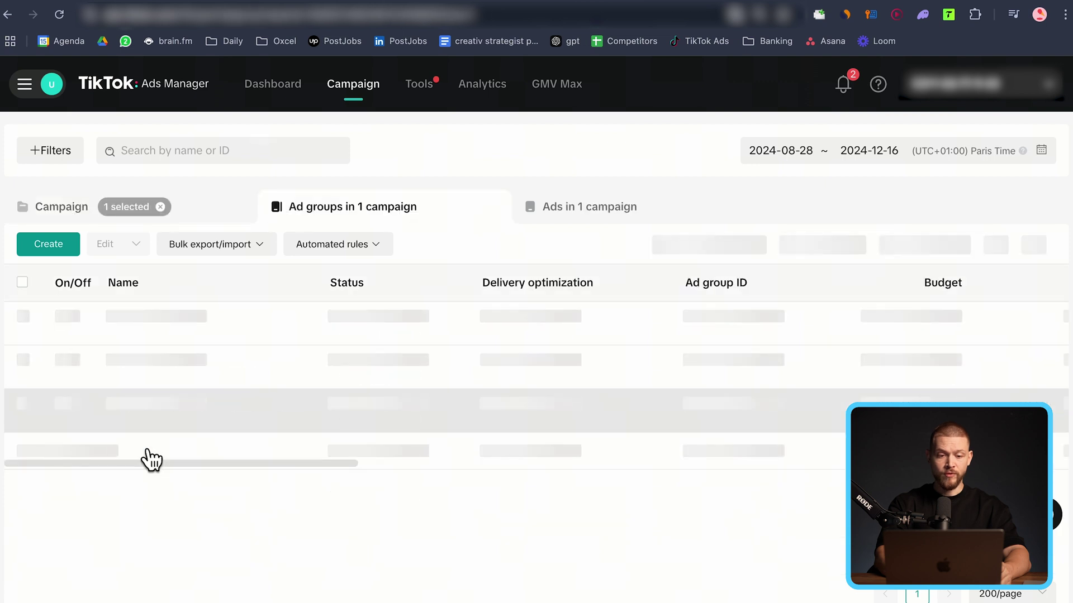
- Look through the FR-BIDCAP-DAY1 ad group copies and check which of them are switched on
scroll(179, 425, "down", 1)
scroll(173, 422, "up", 1)
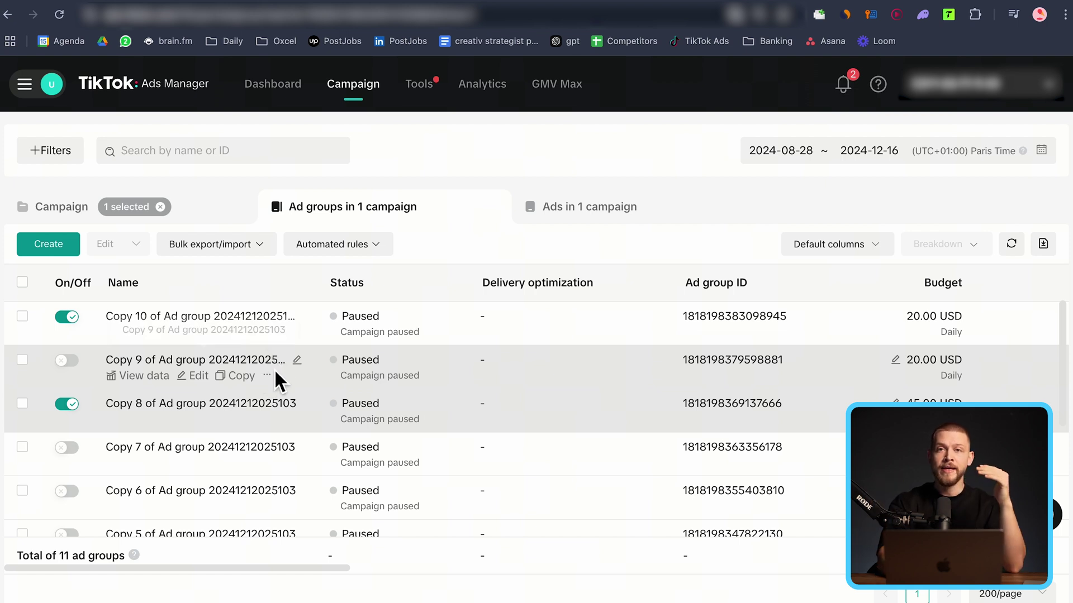
scroll(357, 424, "down", 3)
scroll(373, 441, "down", 2)
scroll(373, 441, "up", 5)
- Examine the daily budgets of all ad groups in the FR-BIDCAP-DAY1 campaign
scroll(547, 286, "right", 5)
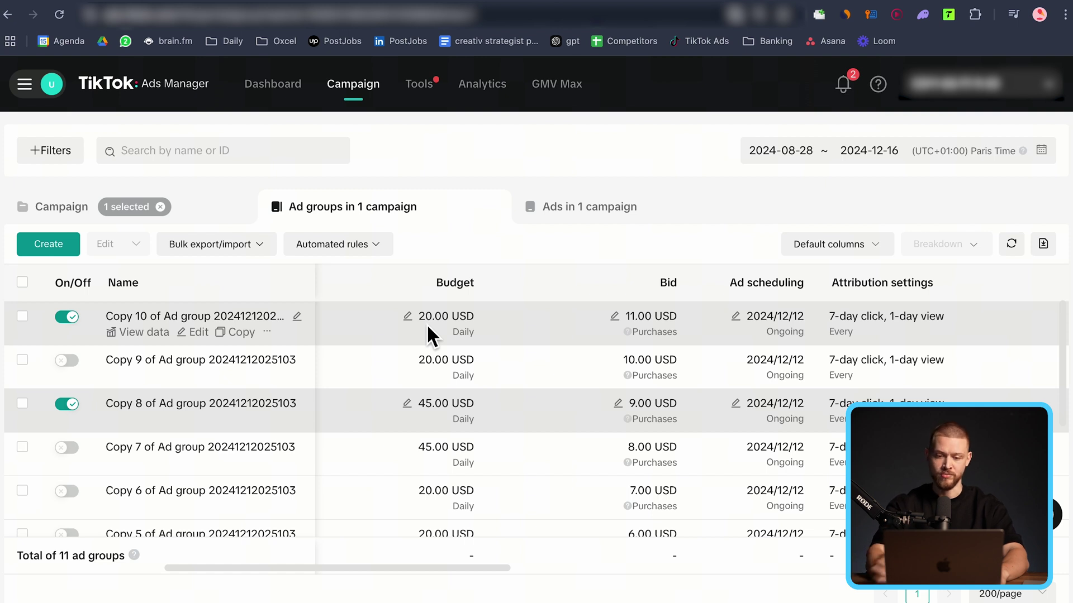
scroll(421, 447, "down", 5)
scroll(439, 502, "up", 5)
scroll(438, 499, "down", 5)
scroll(472, 474, "up", 5)
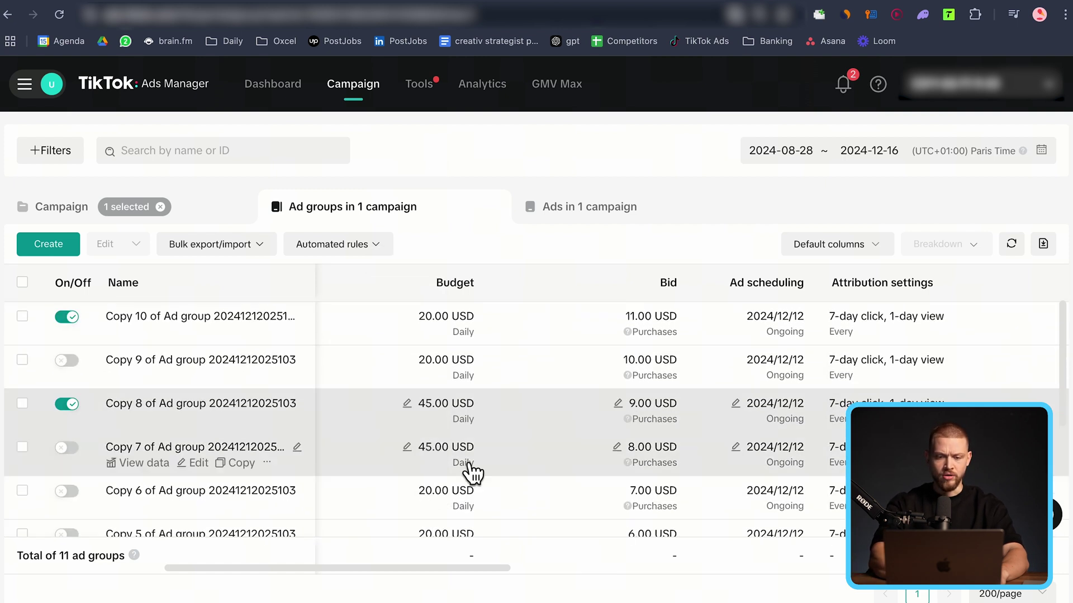
scroll(467, 472, "down", 3)
scroll(467, 446, "up", 3)
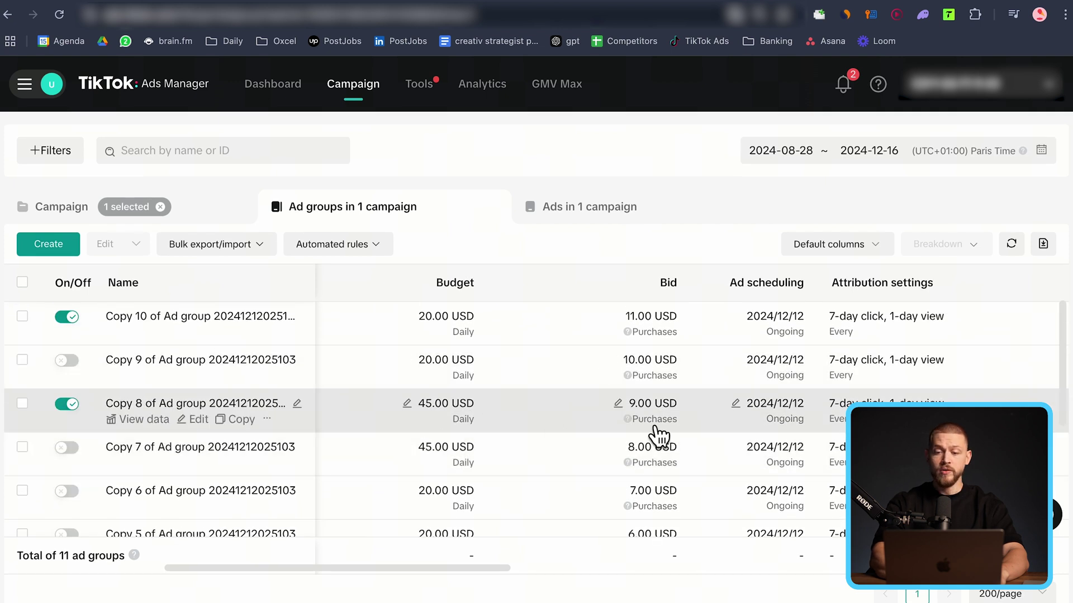
- Compare the purchase bids across all ad groups, from the original ad group up to Copy 10
scroll(715, 424, "down", 5)
scroll(722, 436, "up", 5)
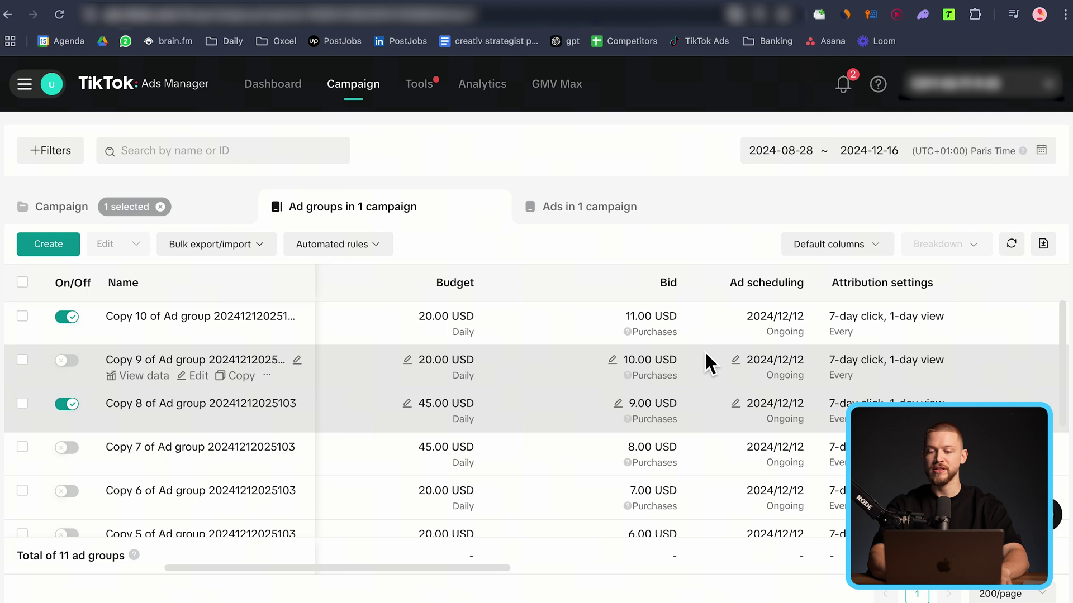
scroll(683, 391, "down", 5)
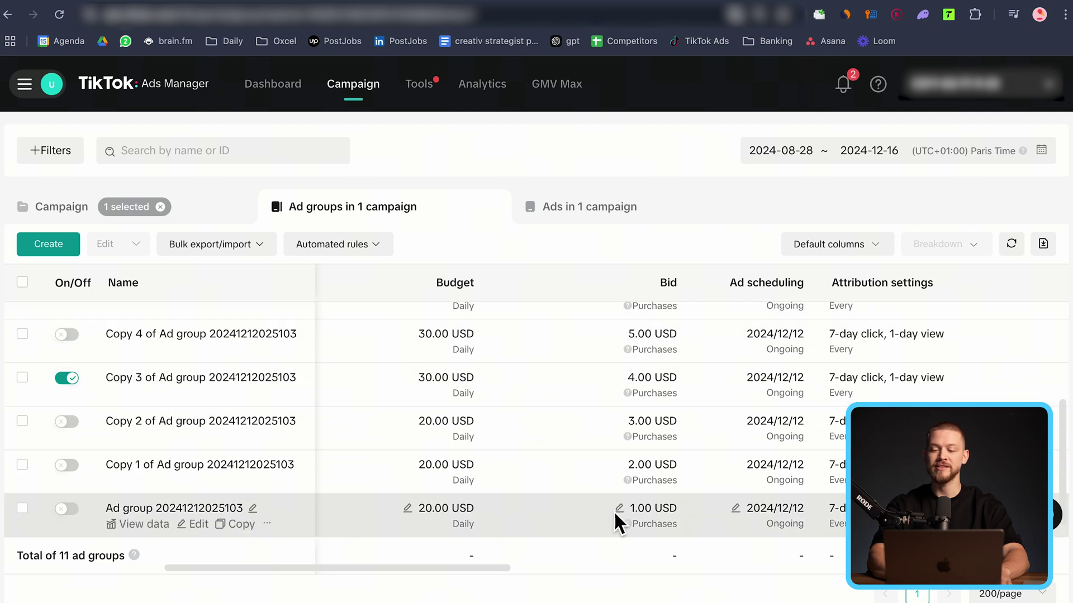
scroll(613, 510, "up", 5)
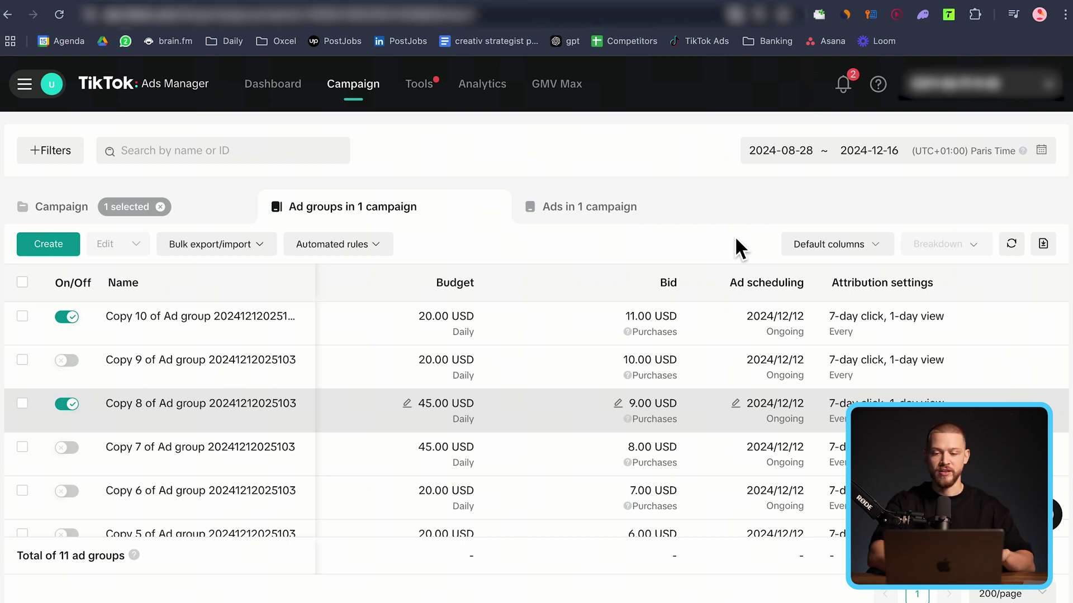
scroll(693, 404, "down", 4)
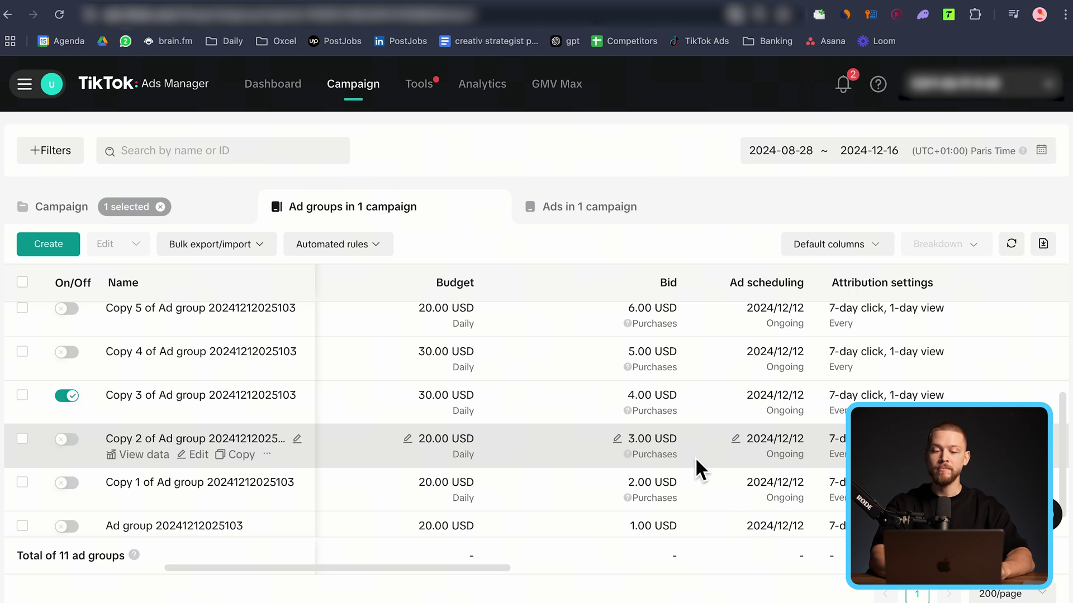
scroll(696, 383, "up", 5)
scroll(696, 384, "down", 5)
scroll(743, 436, "up", 5)
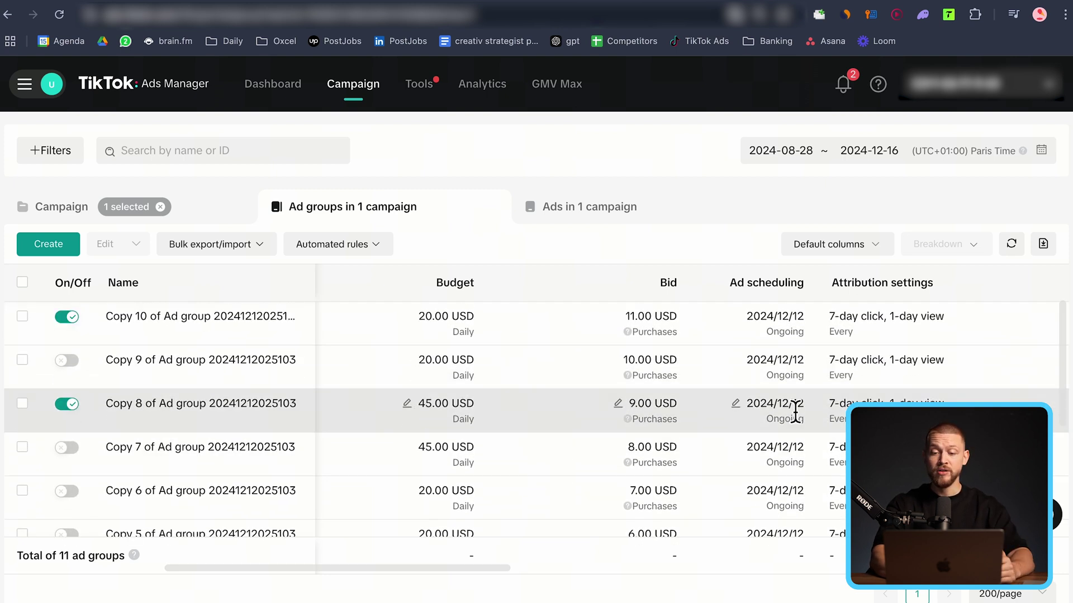
scroll(699, 441, "down", 4)
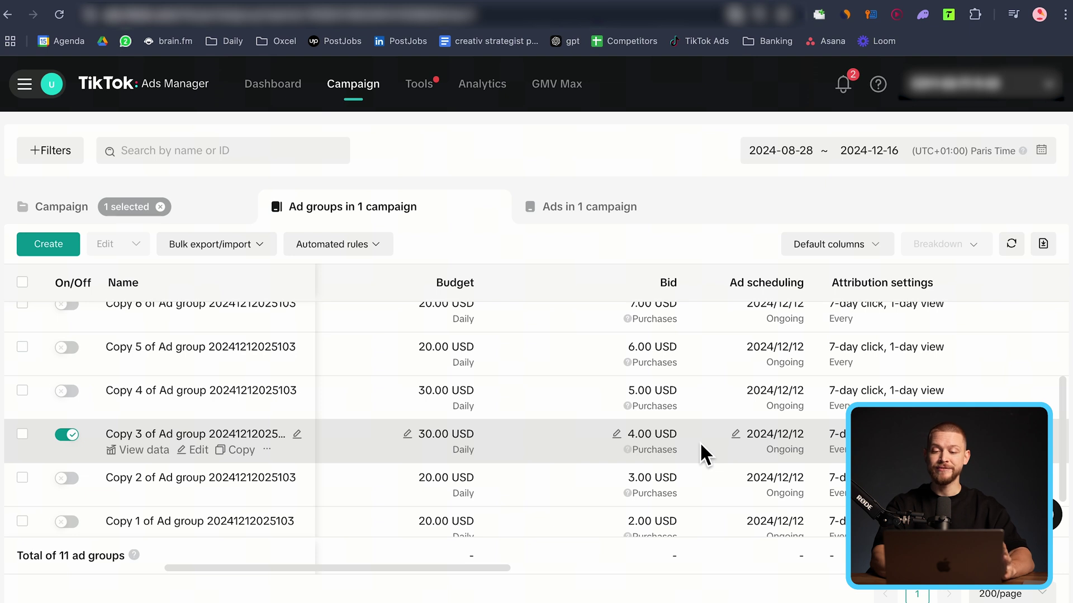
scroll(700, 441, "up", 4)
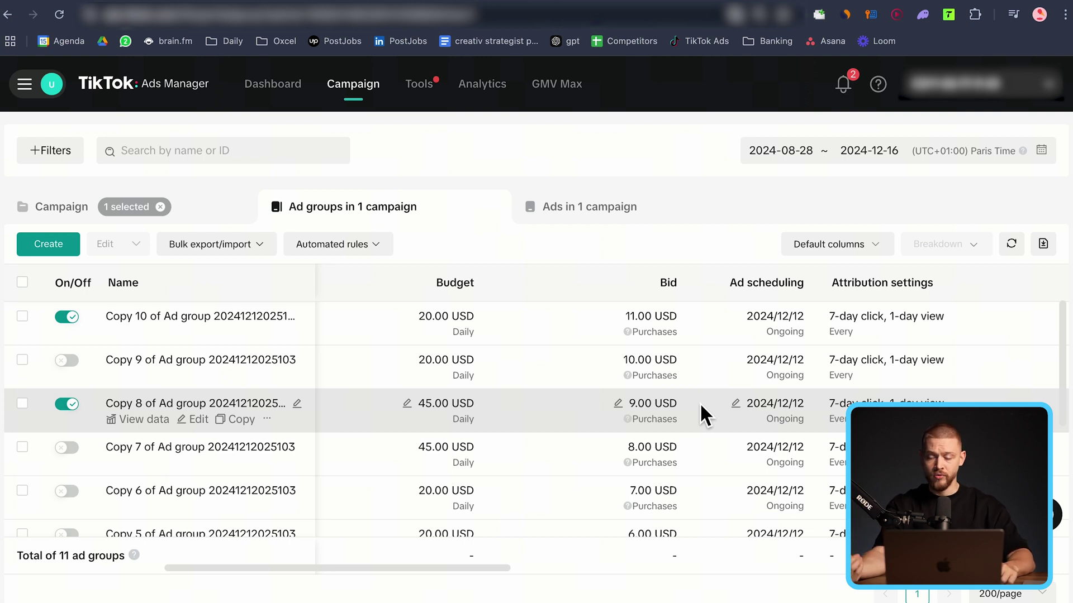
scroll(700, 402, "down", 5)
scroll(679, 430, "up", 1)
scroll(686, 447, "up", 5)
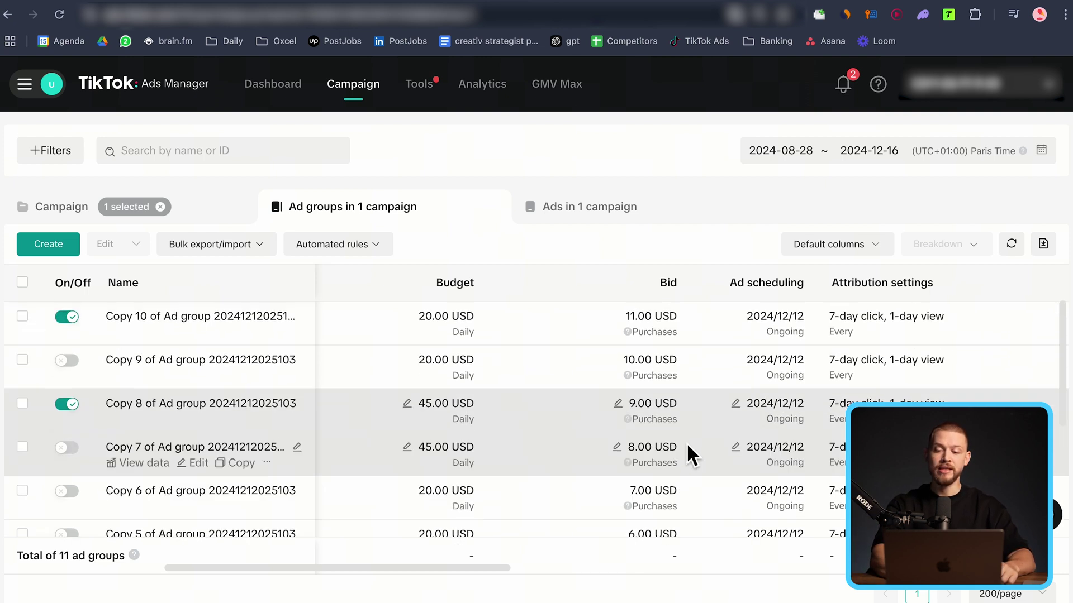
scroll(691, 413, "down", 3)
scroll(686, 425, "down", 3)
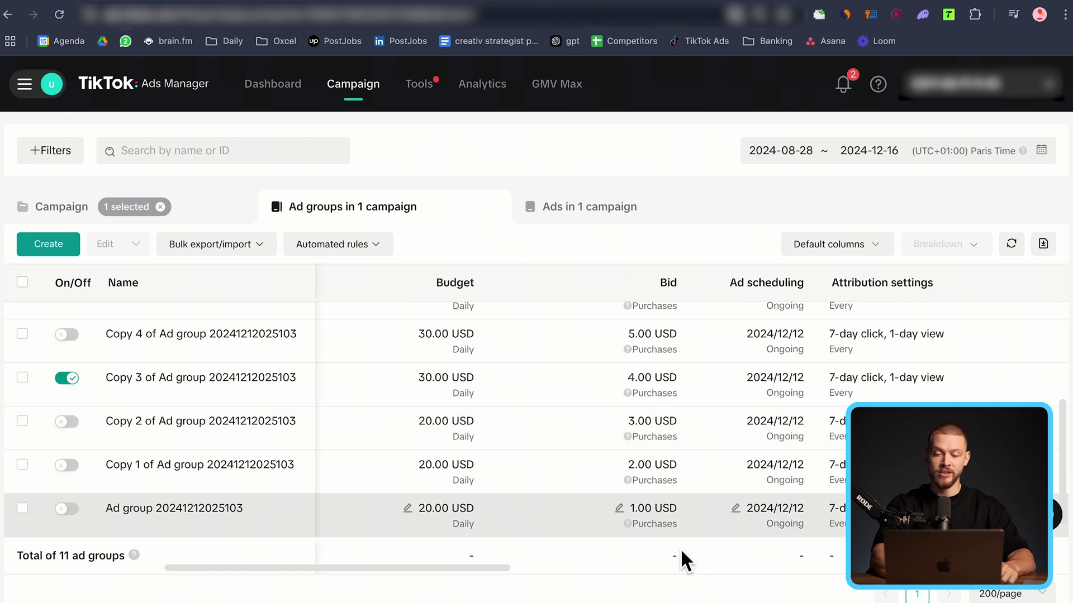
scroll(726, 471, "up", 5)
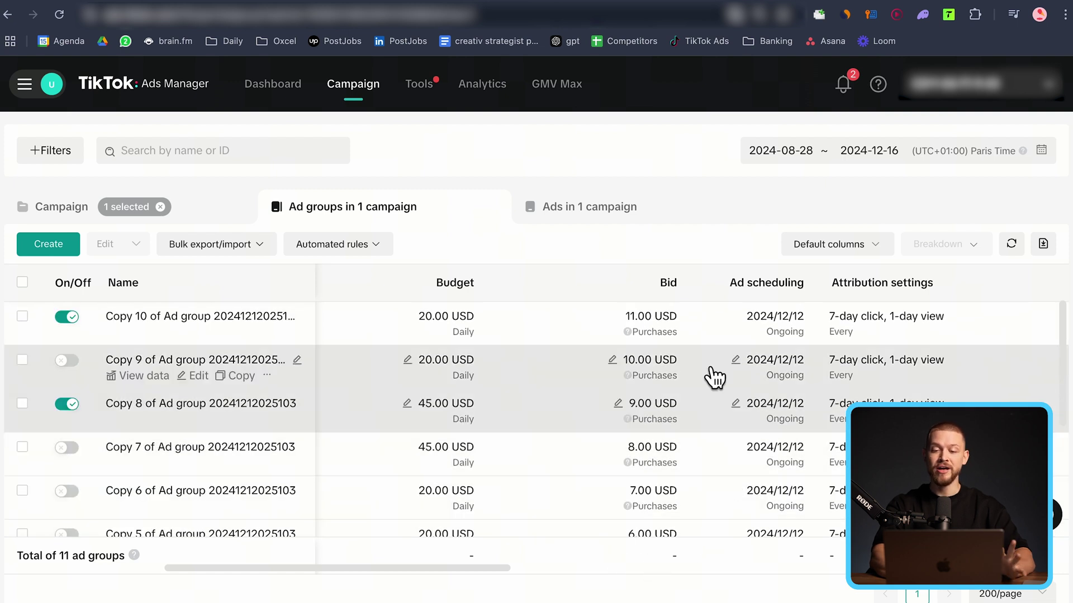
scroll(693, 442, "down", 3)
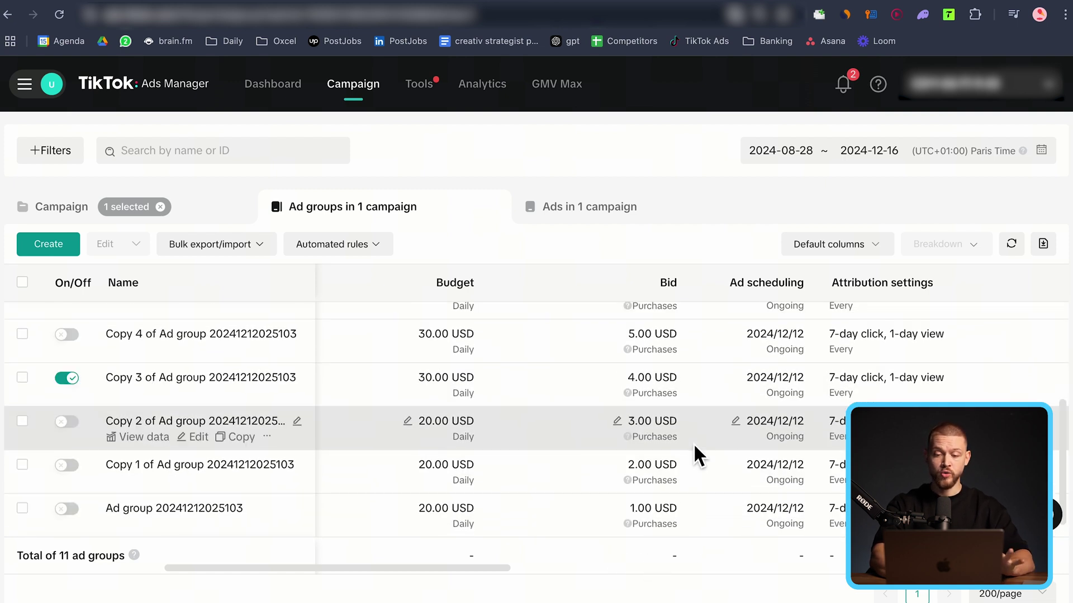
left_click(620, 510)
left_click(468, 230)
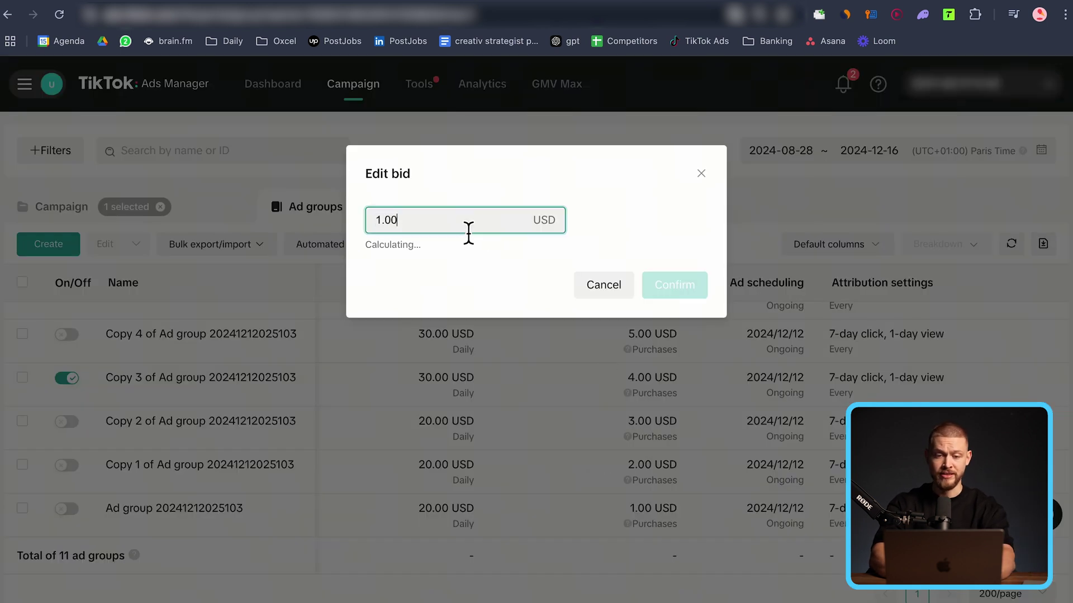
type("10")
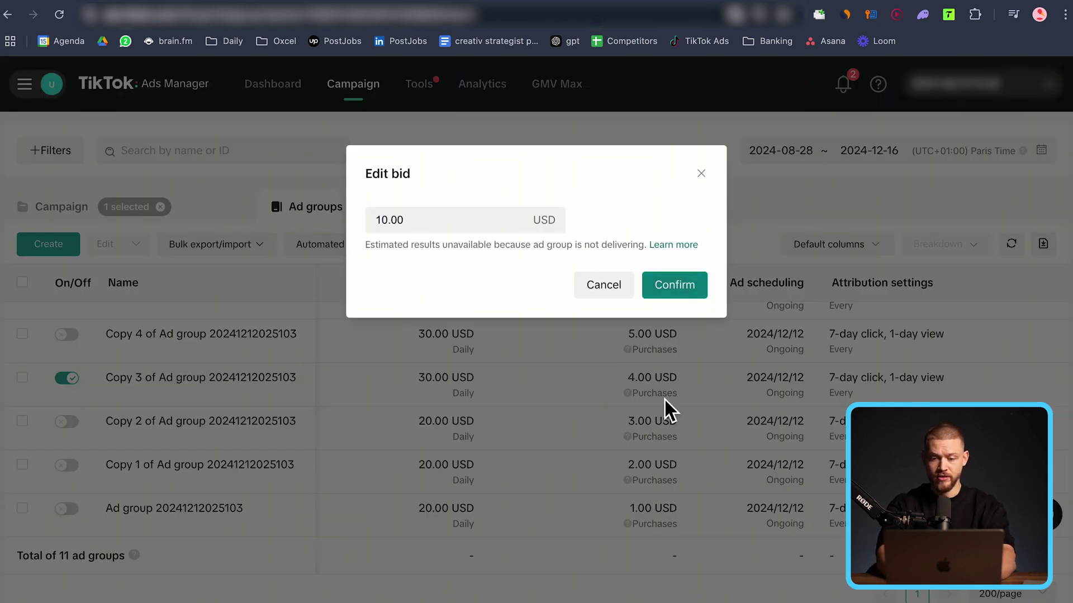
left_click(676, 287)
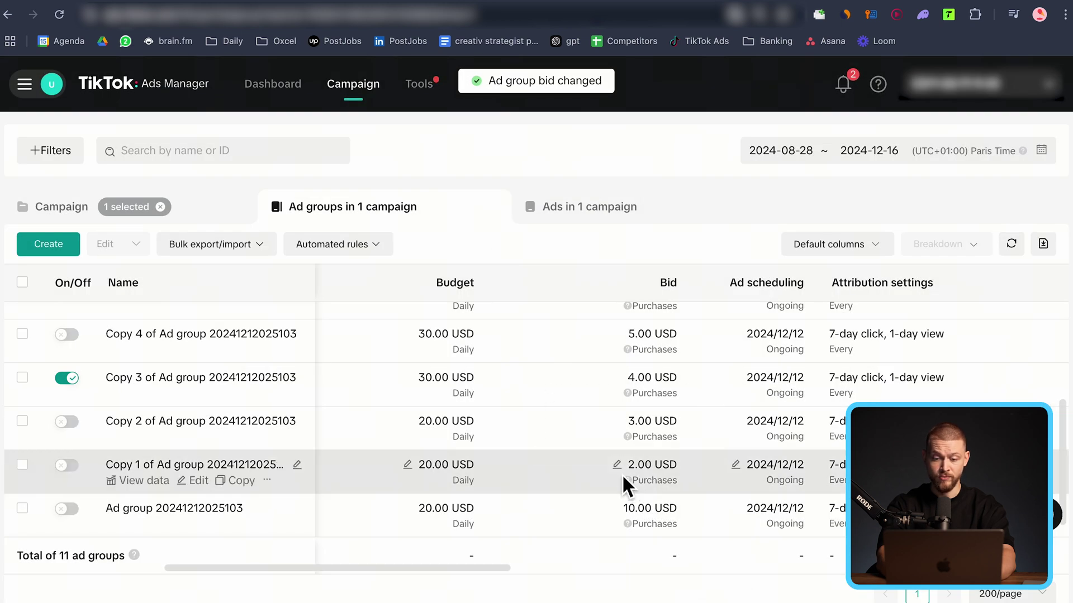
left_click(618, 466)
double_click(455, 222)
type("11")
left_click(682, 301)
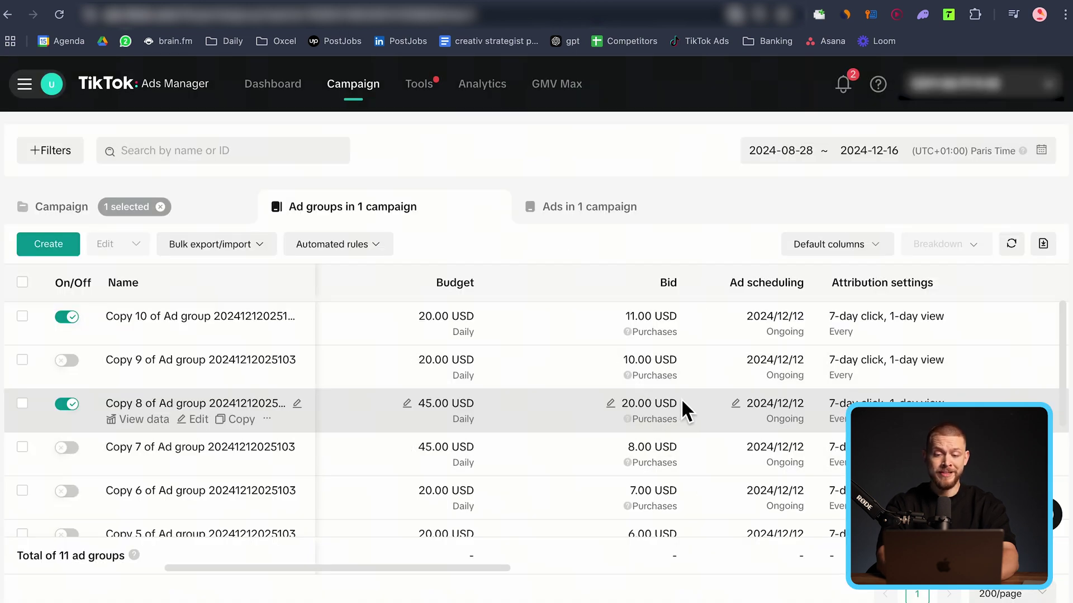
- Check the bid of the Copy 8 ad group against the bids of its neighbouring ad groups
scroll(704, 412, "down", 2)
scroll(746, 407, "up", 1)
scroll(715, 415, "down", 1)
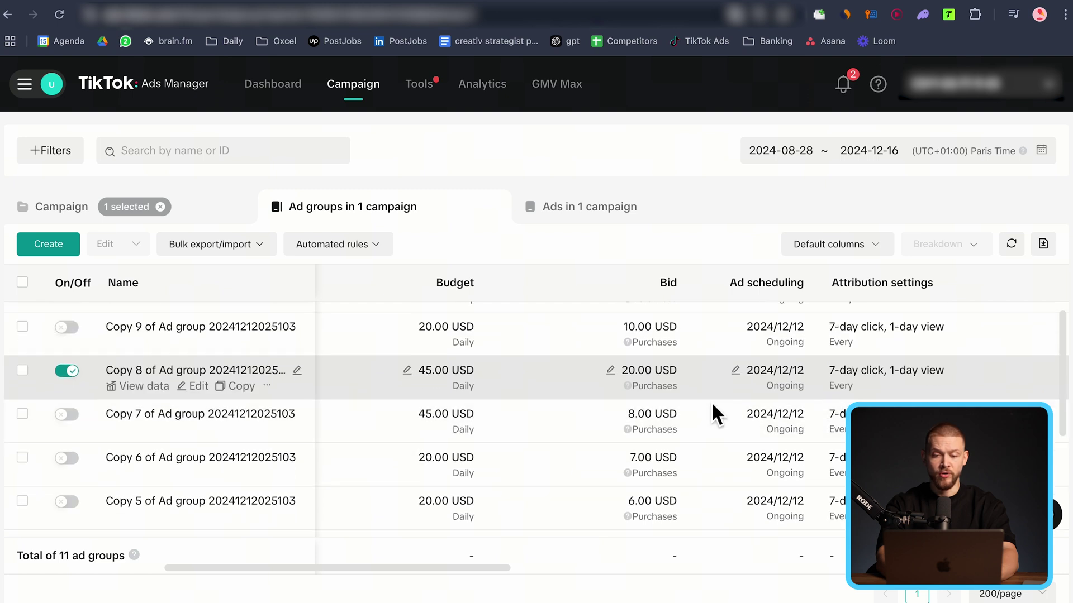
scroll(712, 401, "down", 1)
scroll(712, 401, "up", 1)
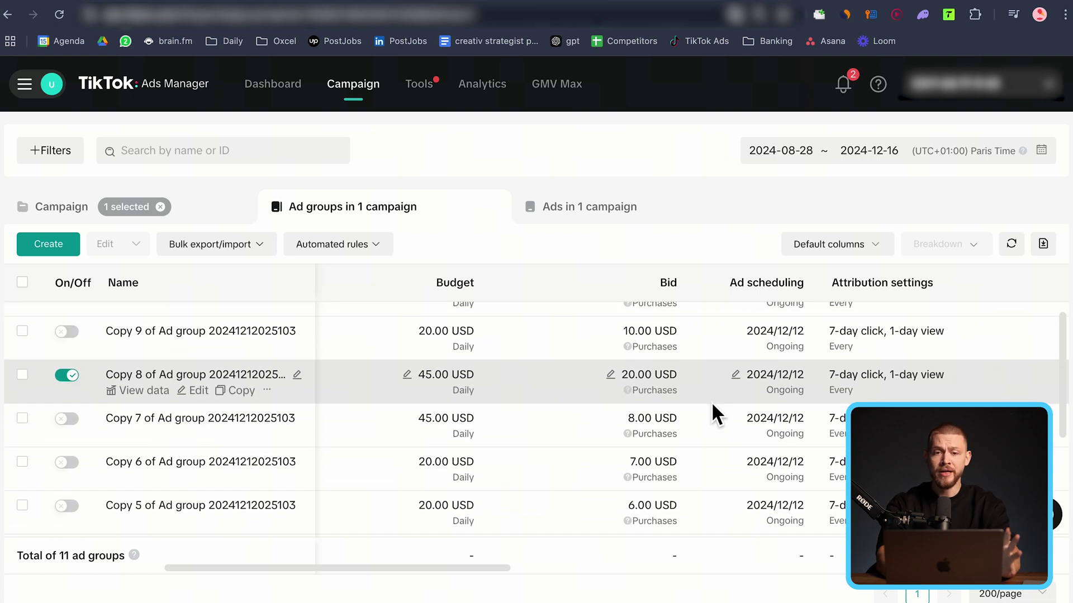
- Switch to the whiteboard and move the Campagne 3 ABO BID WIN card closer to the Campagne 2 ABO BID card
left_click(636, 2)
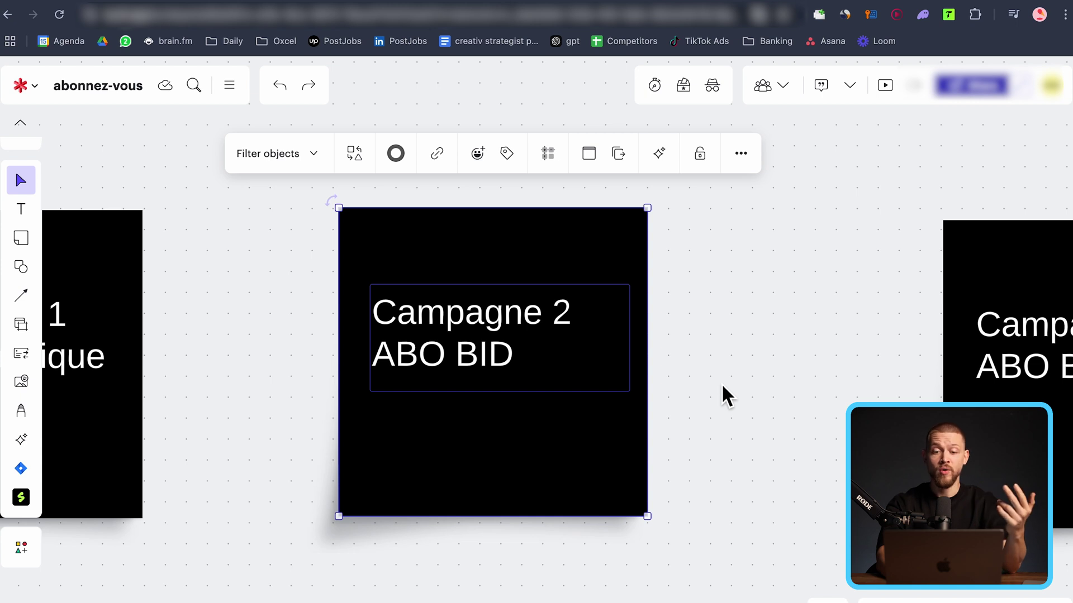
scroll(722, 383, "right", 1)
scroll(722, 383, "right", 10)
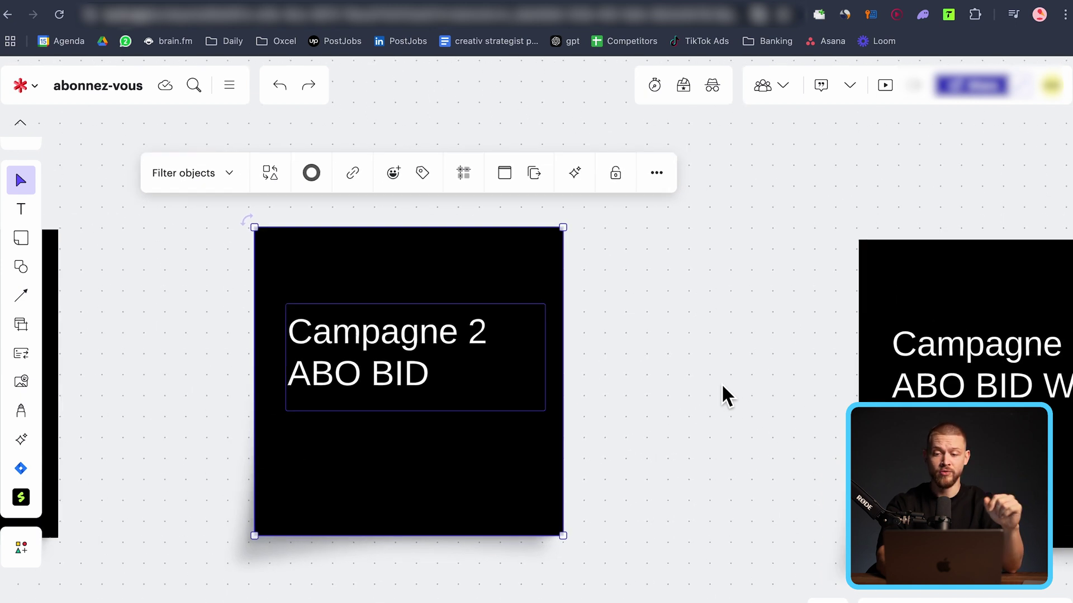
left_click(391, 196)
left_click_drag(388, 187, 790, 546)
left_click_drag(689, 455, 557, 434)
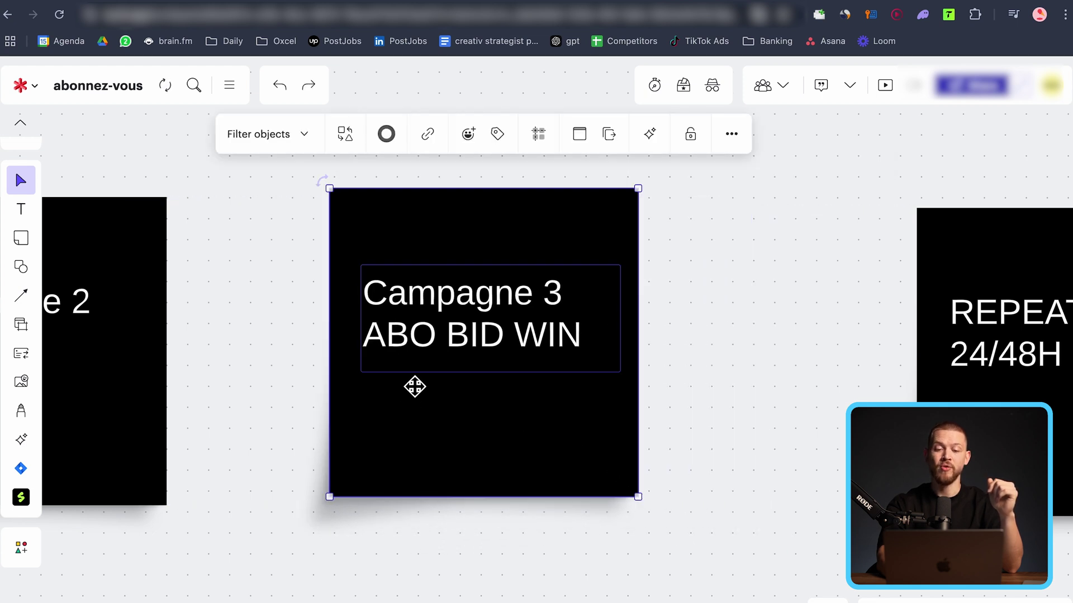
- Examine the Campagne 3 ABO BID WIN card up close and return to the ad group bids in TikTok Ads Manager
scroll(423, 364, "up", 3)
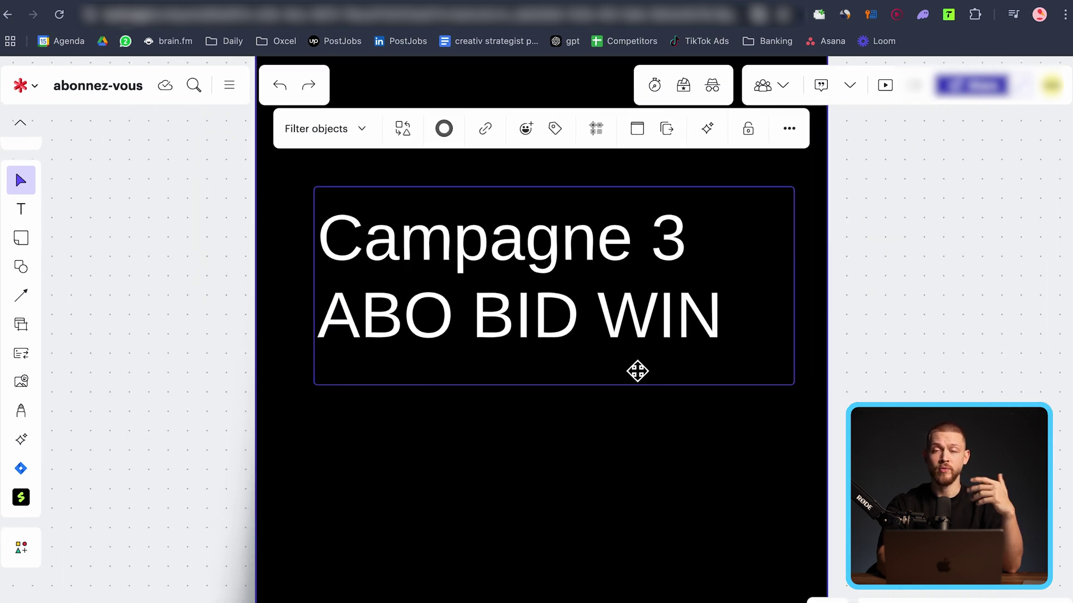
scroll(720, 348, "up", 1)
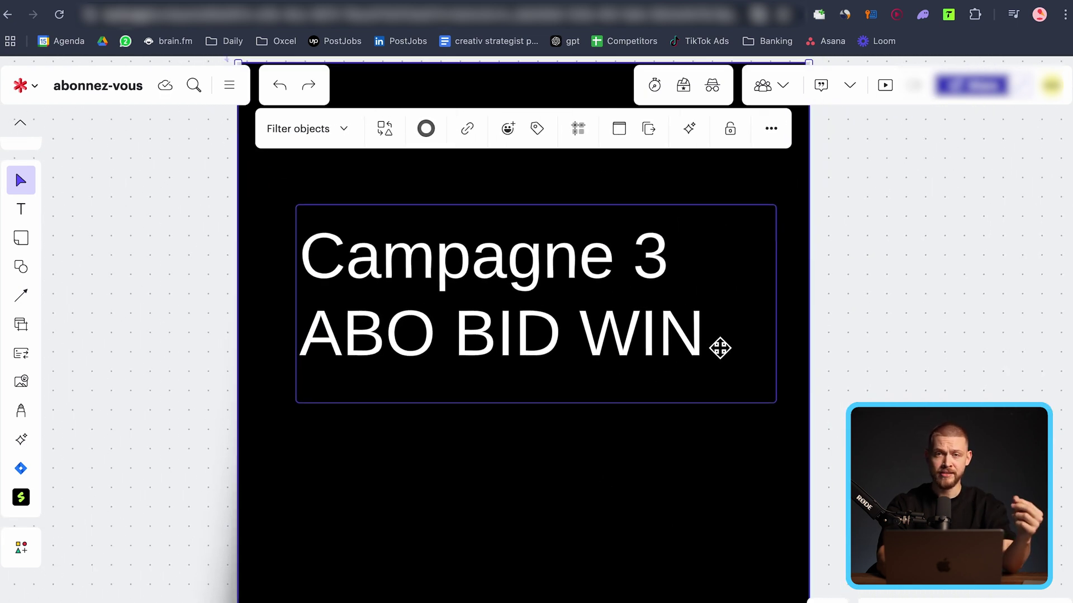
scroll(720, 348, "down", 2)
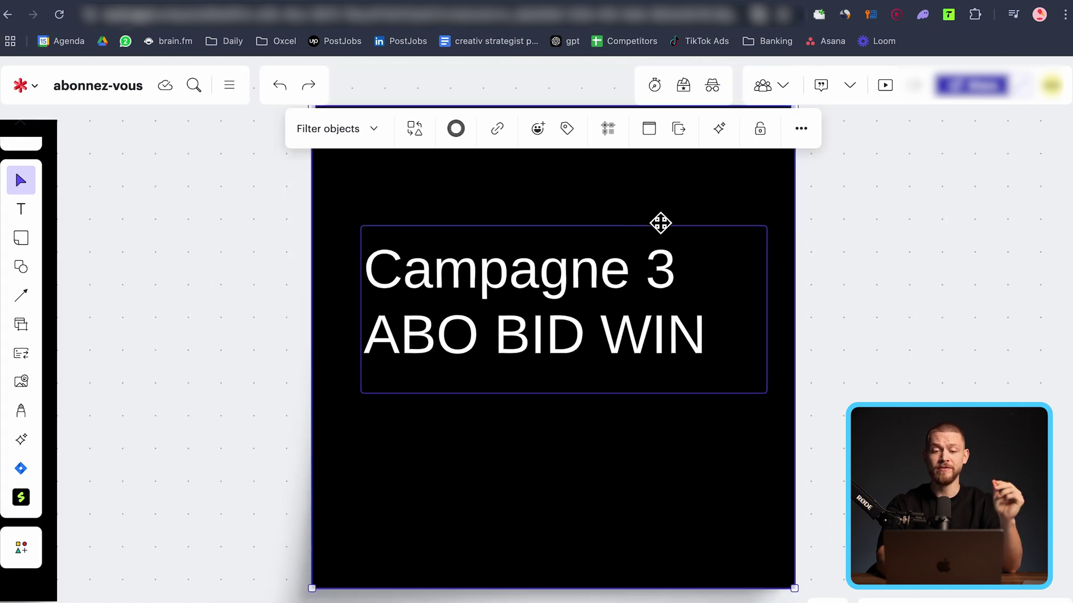
left_click(246, 246)
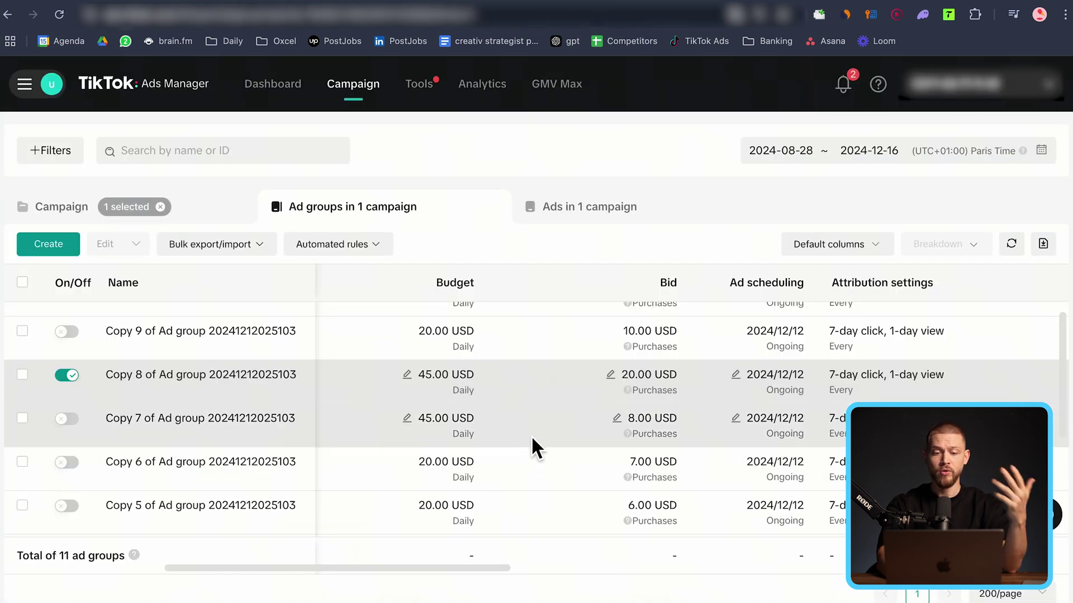
scroll(539, 428, "up", 1)
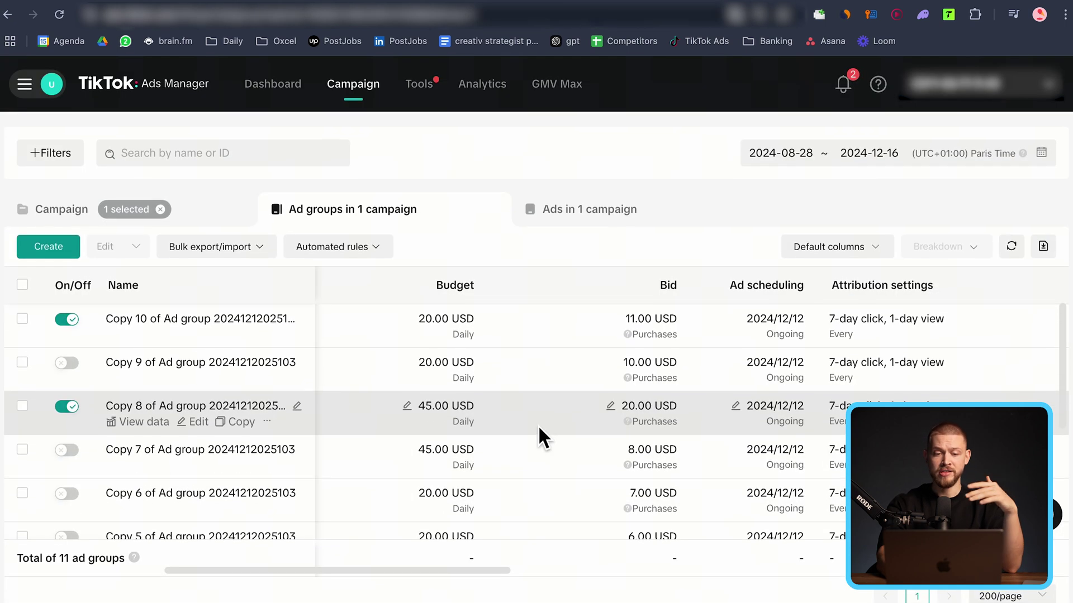
- Compare the bids and spend of the ad groups, from Copy 10 through to the original ad group
scroll(363, 486, "down", 5)
scroll(676, 395, "right", 6)
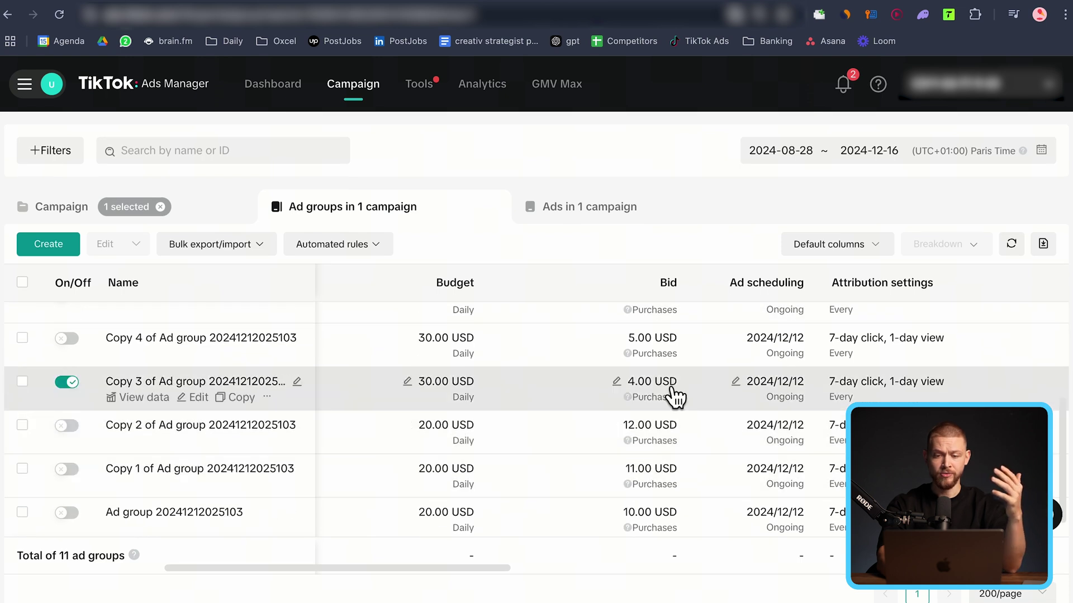
scroll(563, 424, "right", 3)
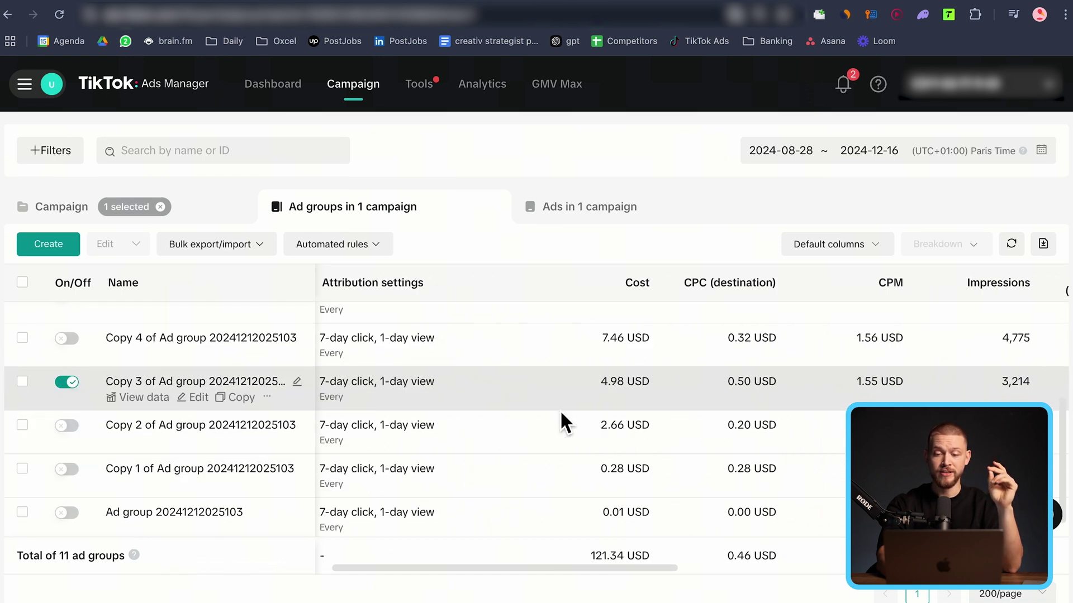
scroll(562, 424, "up", 5)
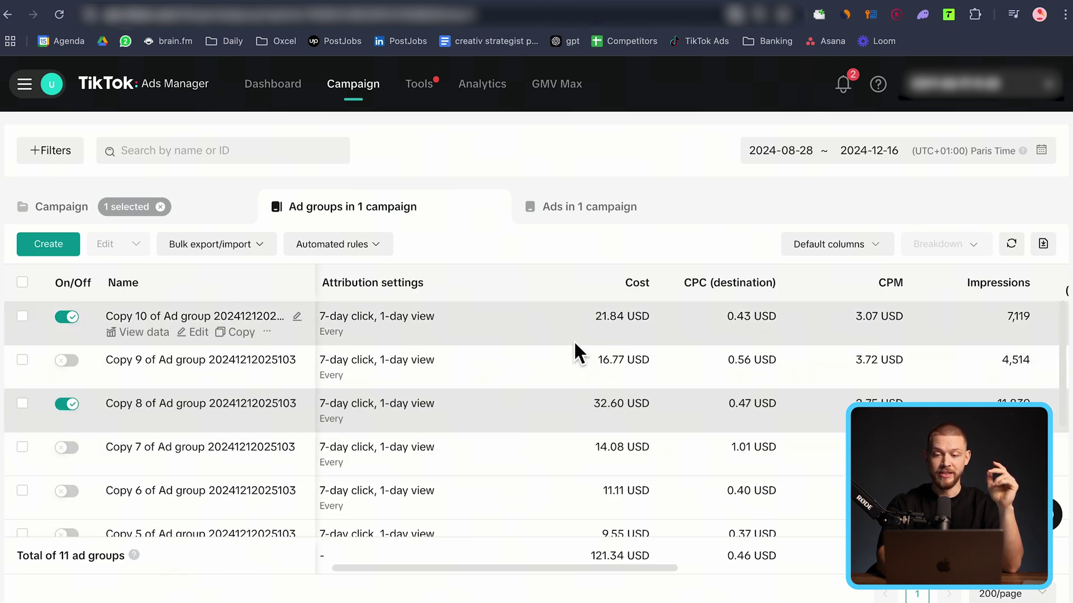
scroll(559, 414, "down", 4)
scroll(581, 463, "down", 4)
scroll(623, 471, "down", 2)
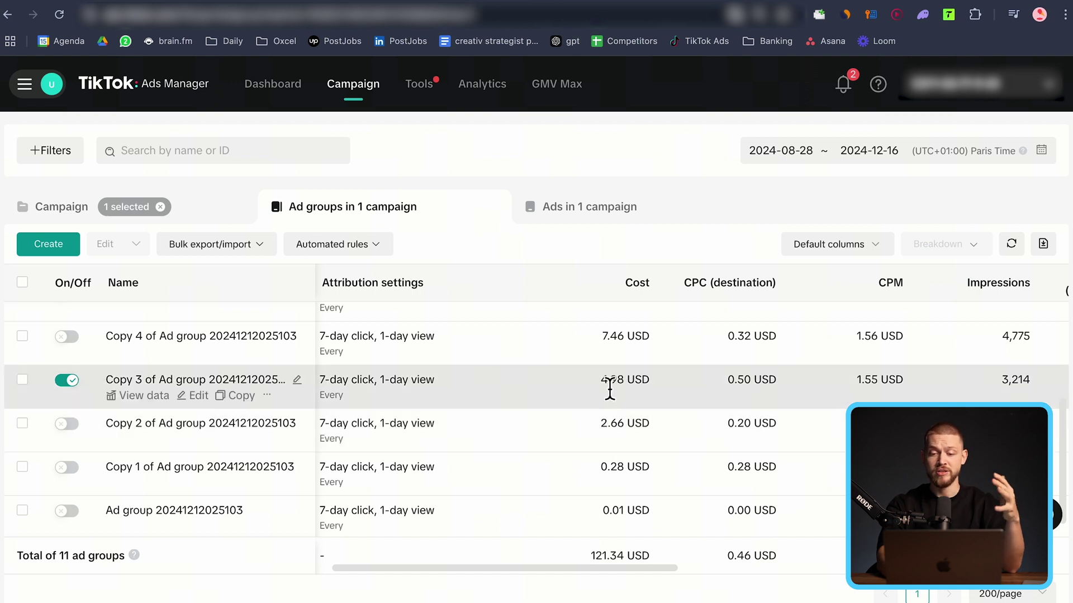
scroll(609, 380, "up", 3)
scroll(585, 480, "left", 2)
scroll(584, 494, "left", 3)
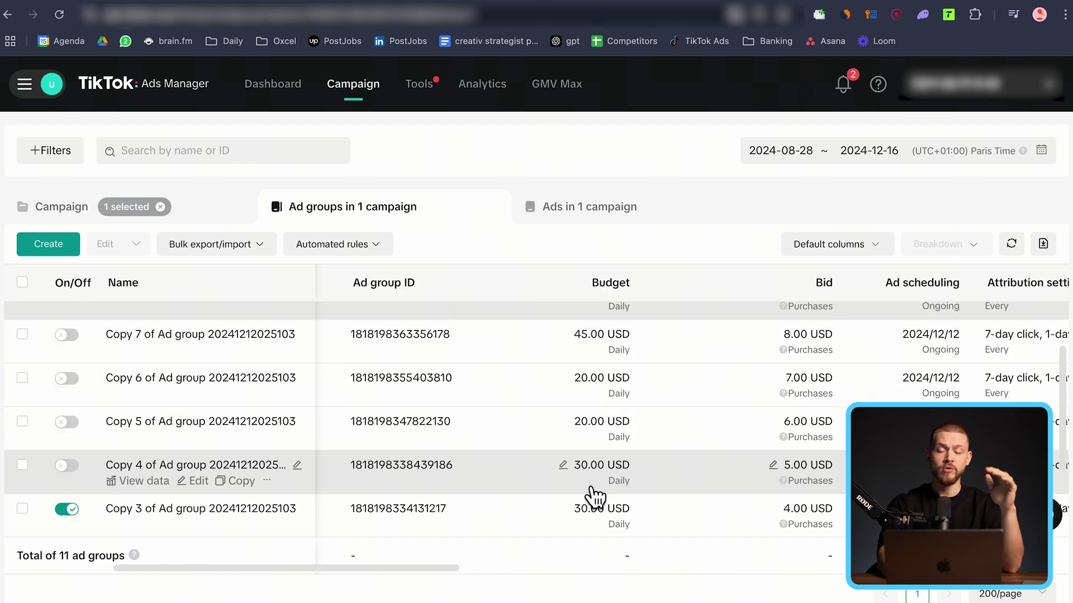
scroll(595, 496, "right", 2)
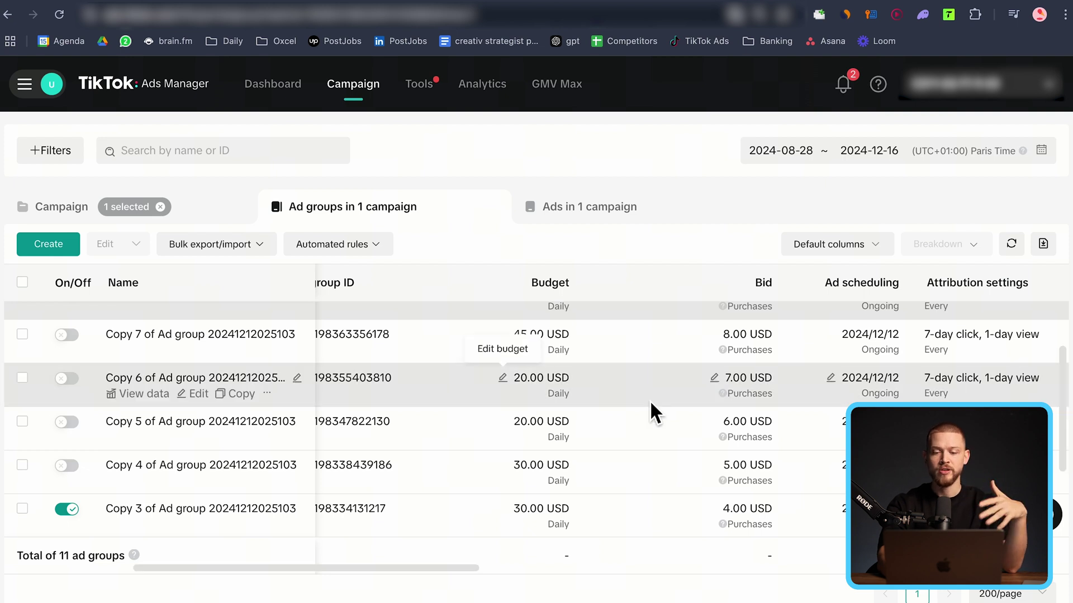
scroll(651, 412, "right", 1)
scroll(651, 404, "right", 5)
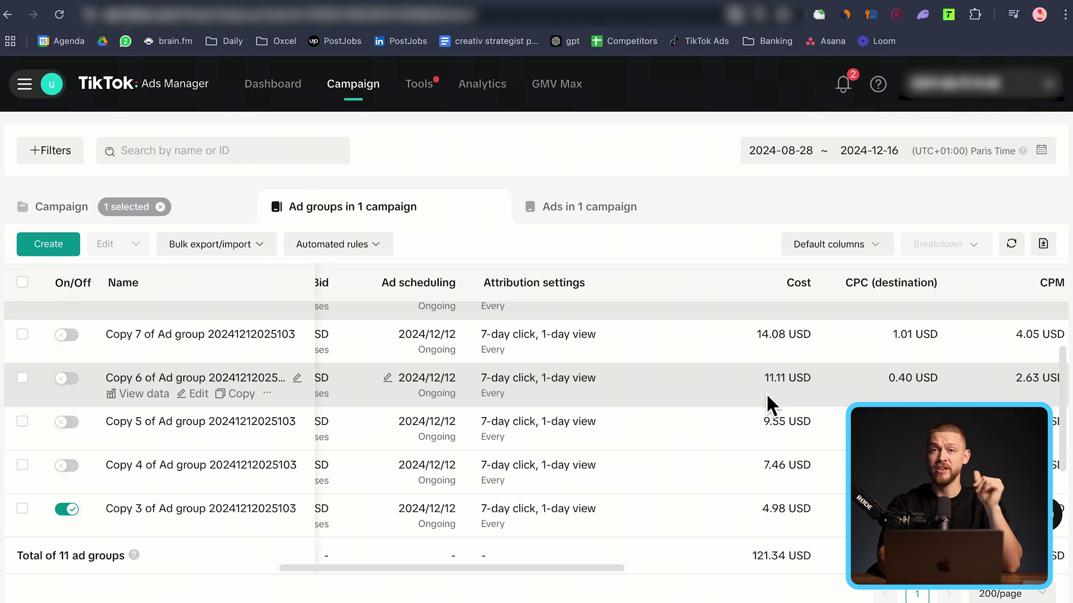
scroll(718, 411, "down", 3)
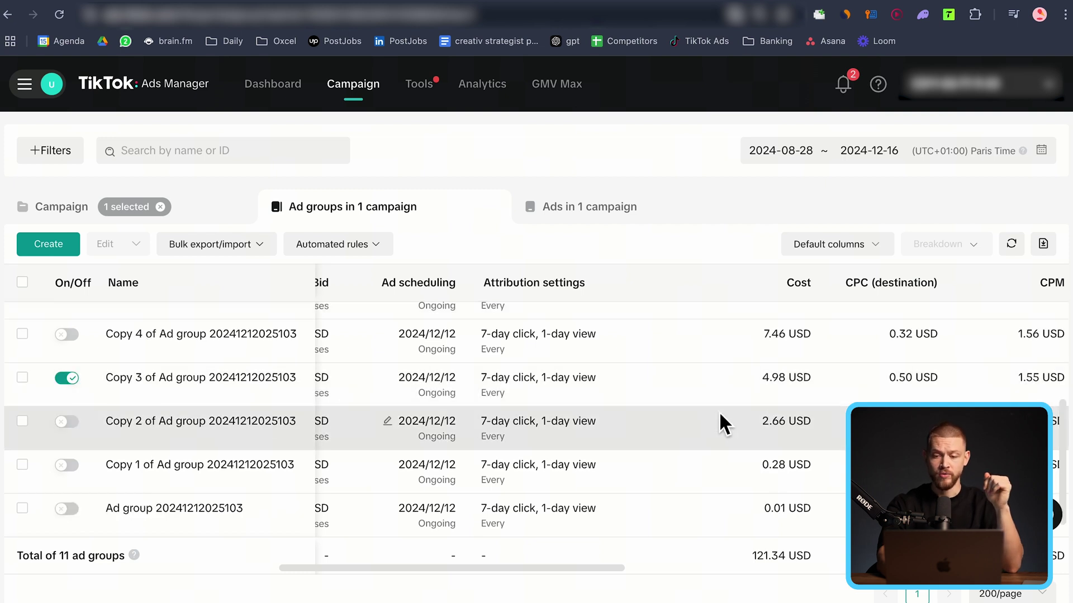
scroll(672, 450, "left", 2)
scroll(673, 450, "up", 1)
scroll(619, 435, "left", 5)
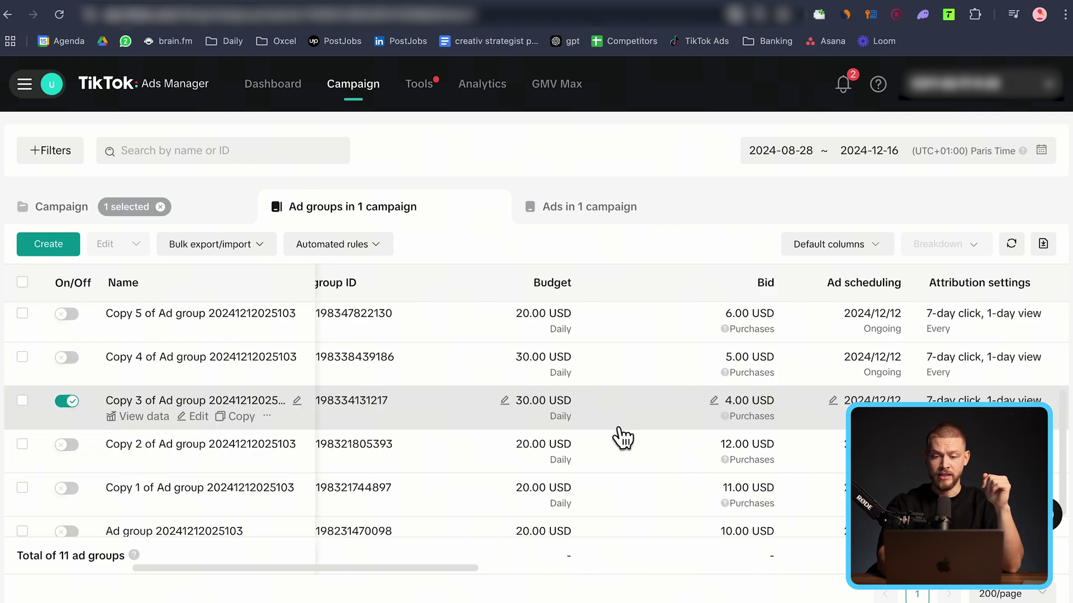
scroll(621, 437, "left", 5)
scroll(632, 431, "right", 5)
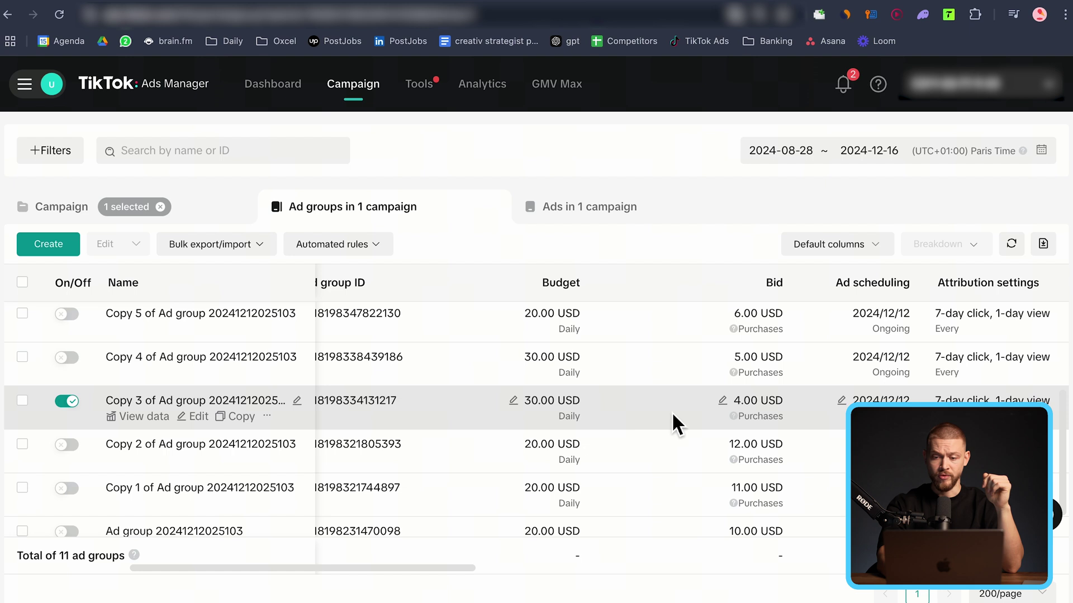
- Examine the results and cost per result of the Copy 10 ad group and compare them with its bid
scroll(780, 363, "up", 5)
scroll(790, 313, "right", 10)
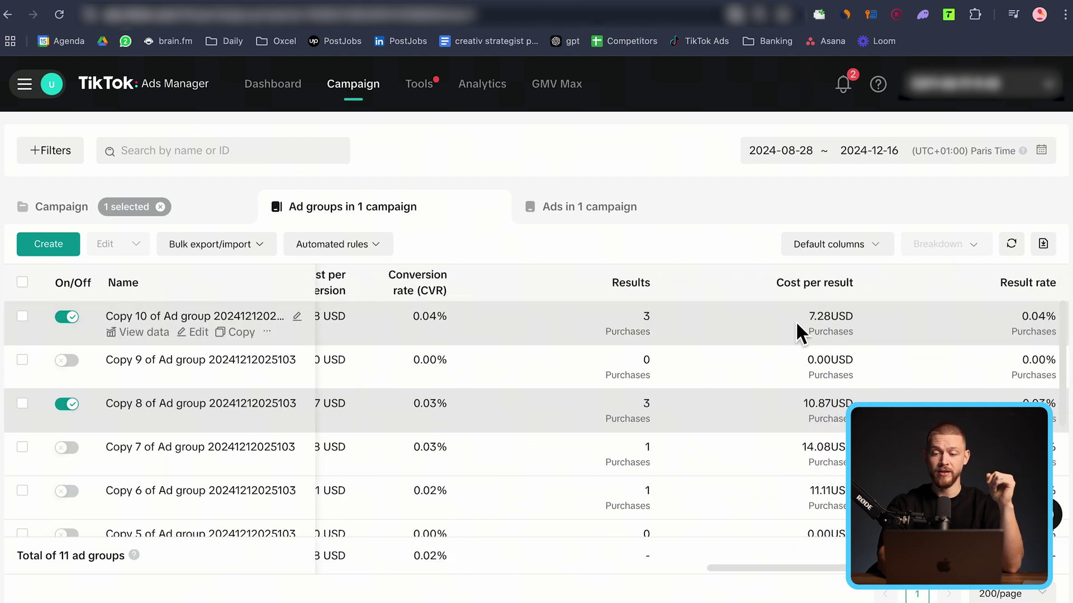
left_click_drag(795, 321, 923, 315)
left_click(760, 314)
scroll(615, 319, "left", 6)
scroll(661, 319, "right", 2)
scroll(575, 343, "left", 6)
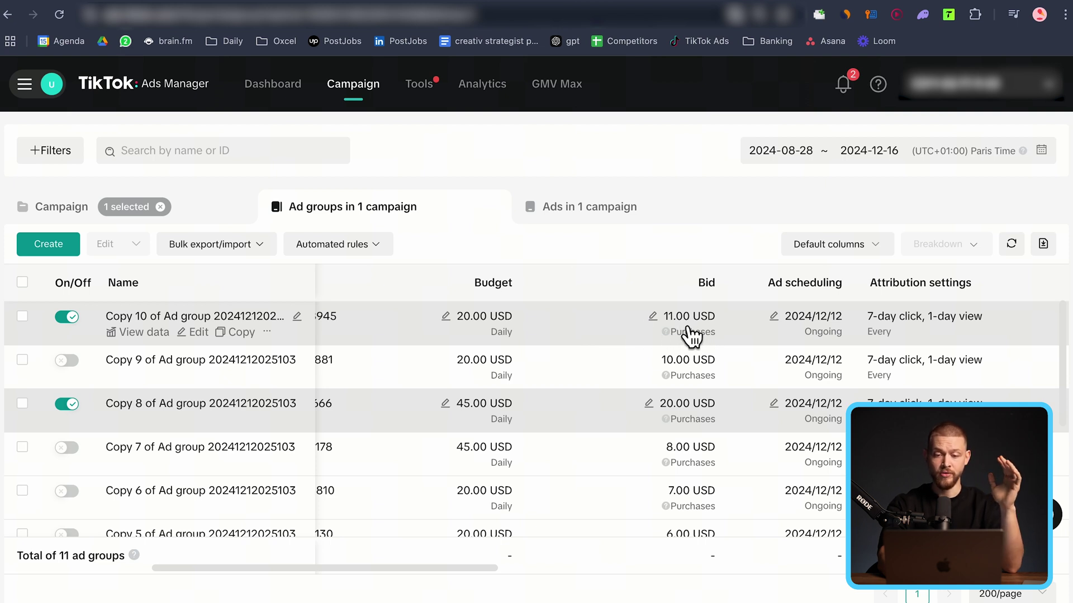
scroll(638, 403, "down", 5)
scroll(673, 380, "up", 5)
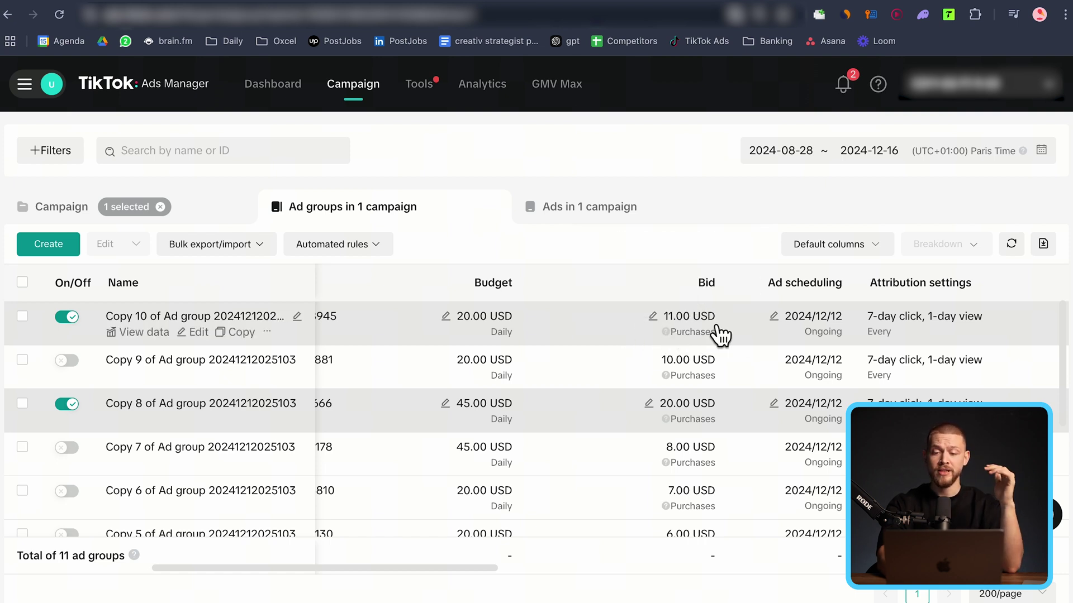
scroll(710, 341, "right", 10)
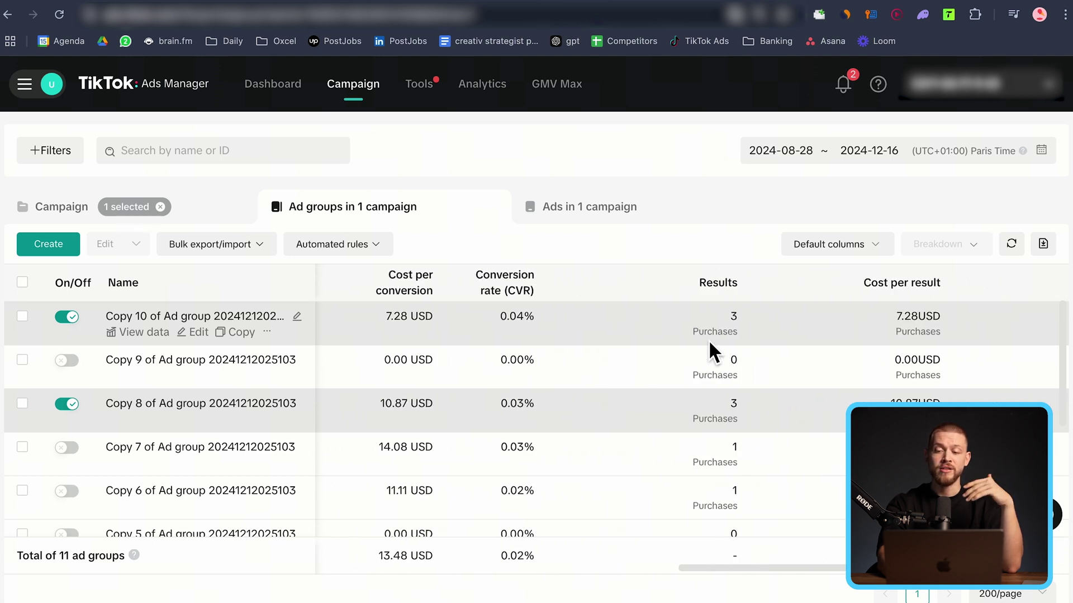
scroll(864, 318, "left", 8)
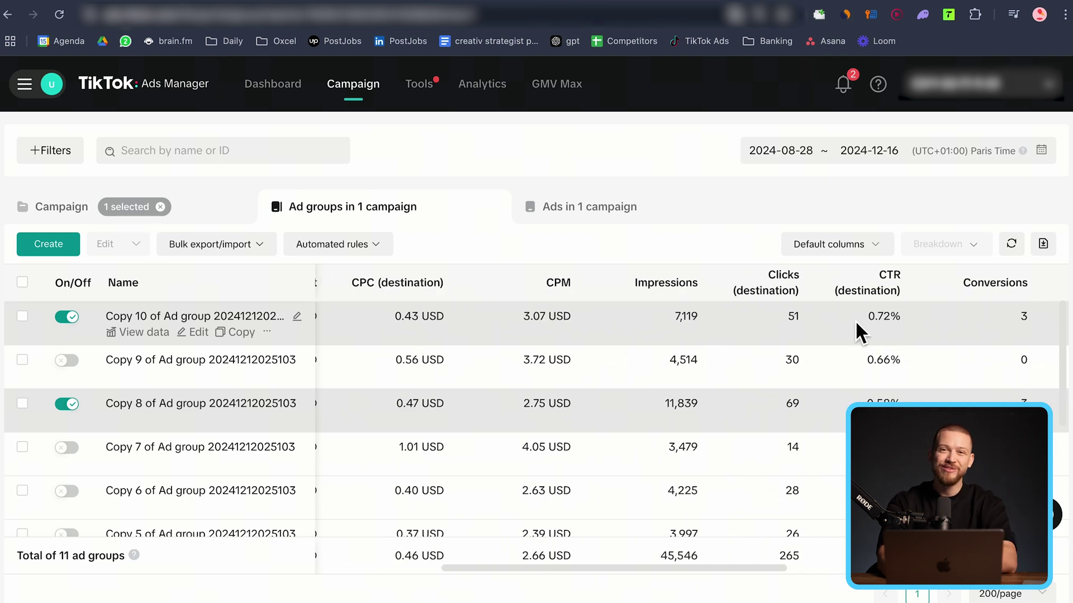
scroll(855, 320, "left", 10)
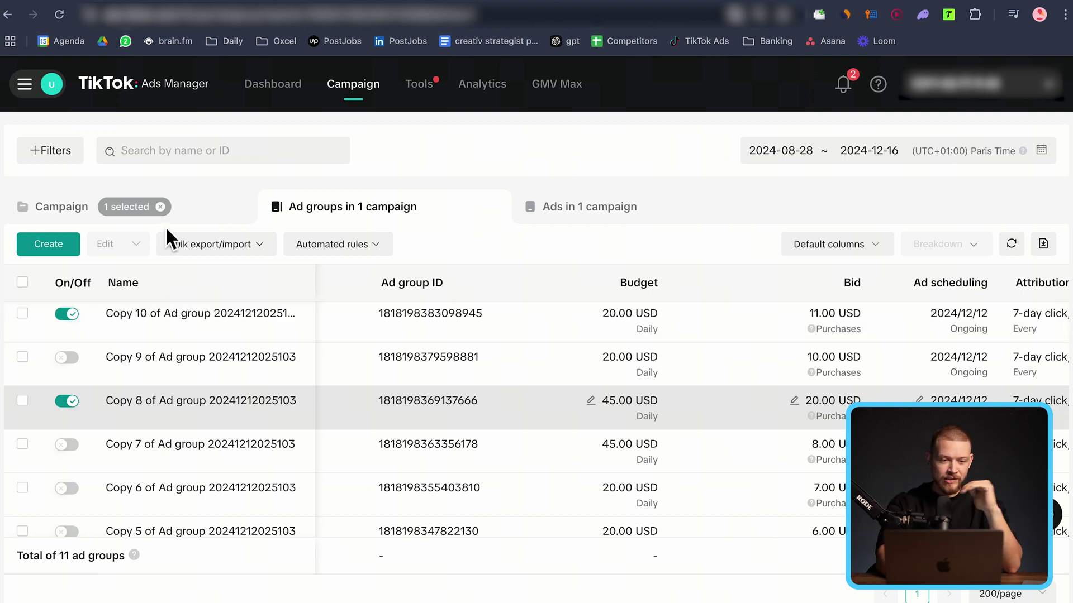
- Return to the campaign list, open the ad groups of the BID 11 campaign and check their budgets and bids
left_click(195, 221)
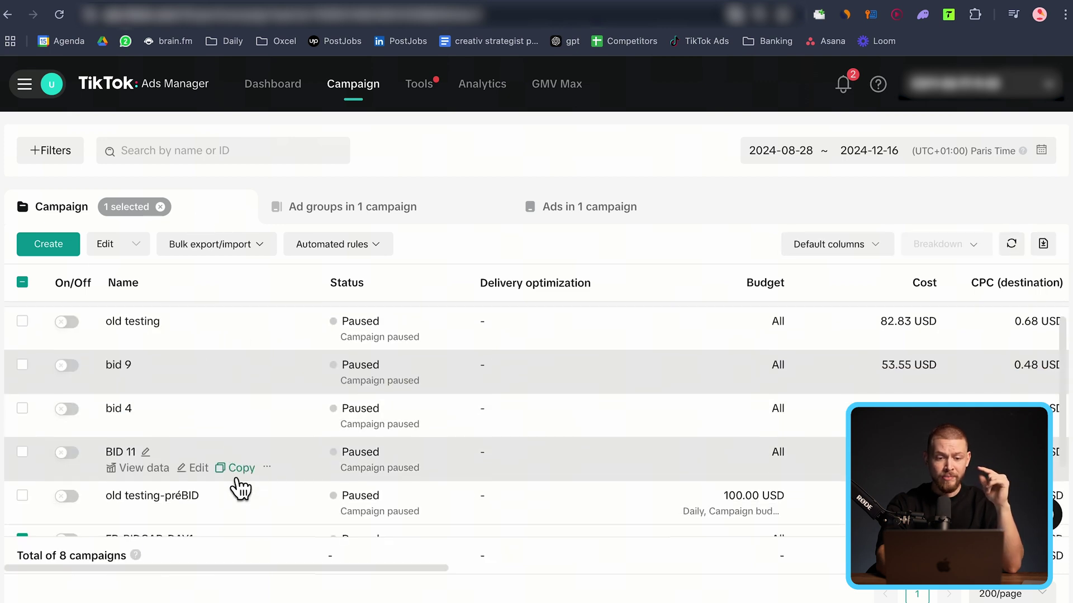
left_click(24, 457)
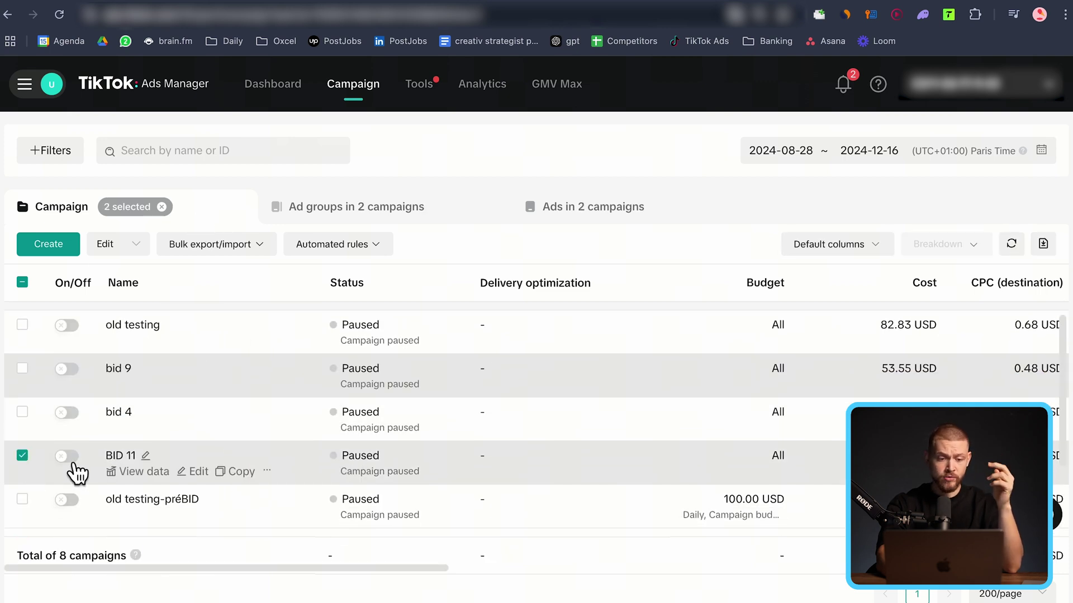
left_click(130, 469)
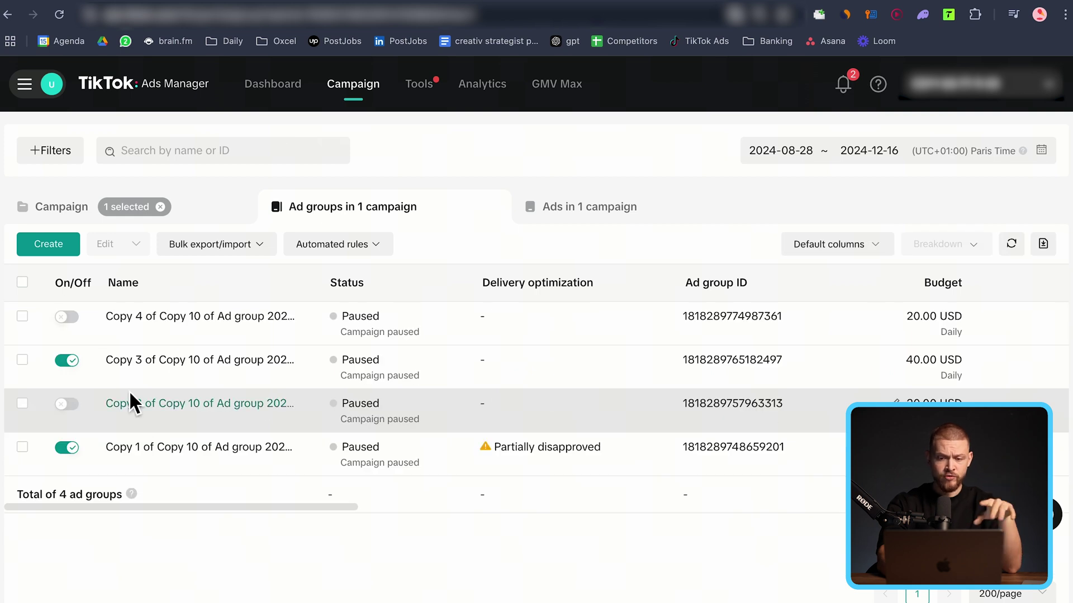
scroll(611, 400, "right", 5)
scroll(611, 400, "right", 3)
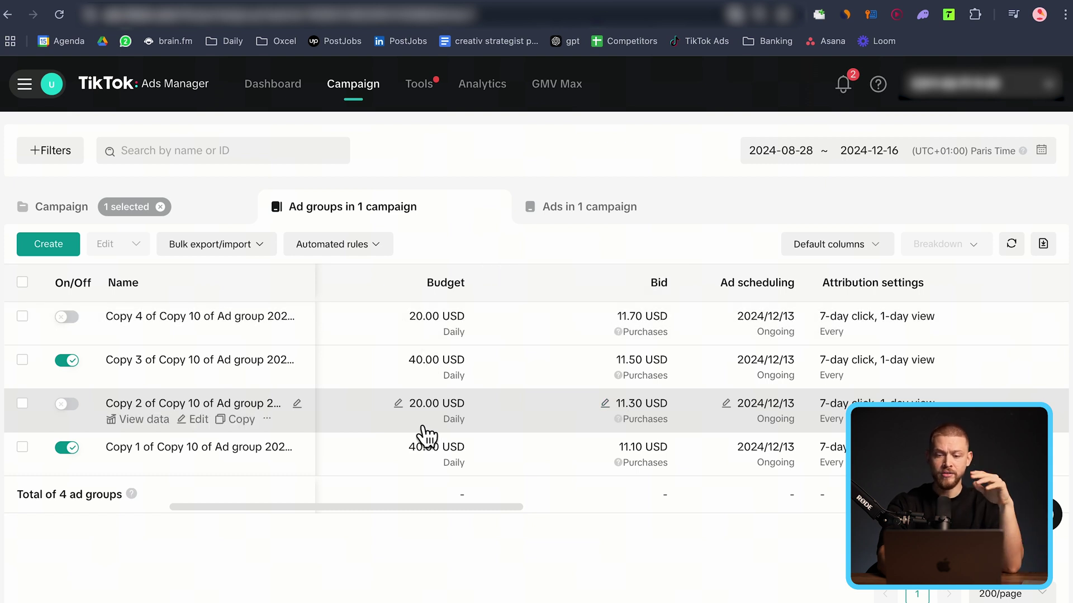
- Compare the results and cost per result of the BID 11 ad groups, highlighting the cost of Copy 1 of Copy 10
scroll(667, 373, "right", 15)
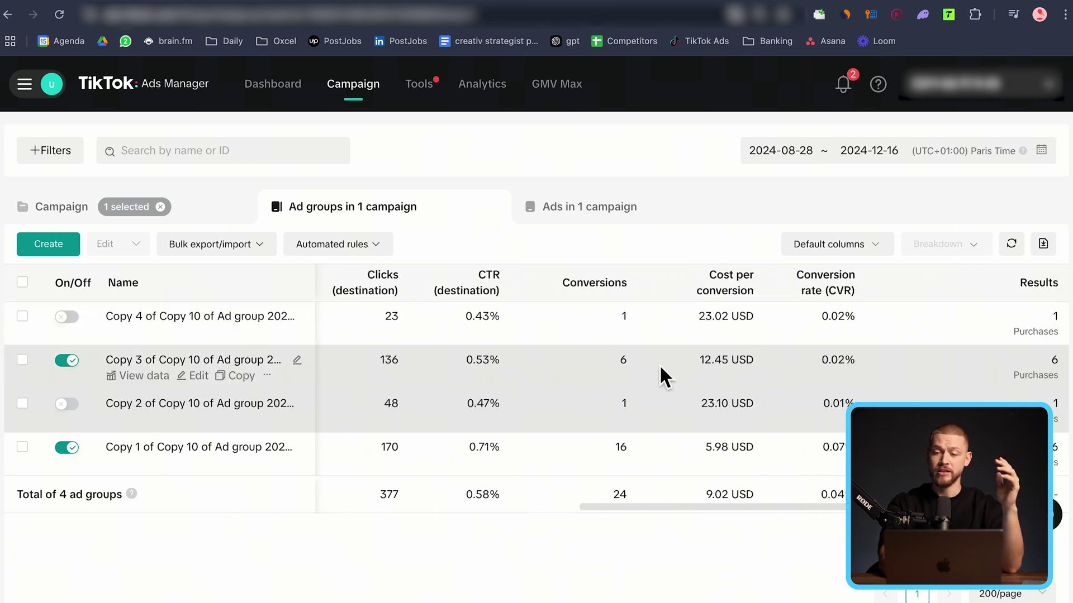
scroll(685, 405, "right", 3)
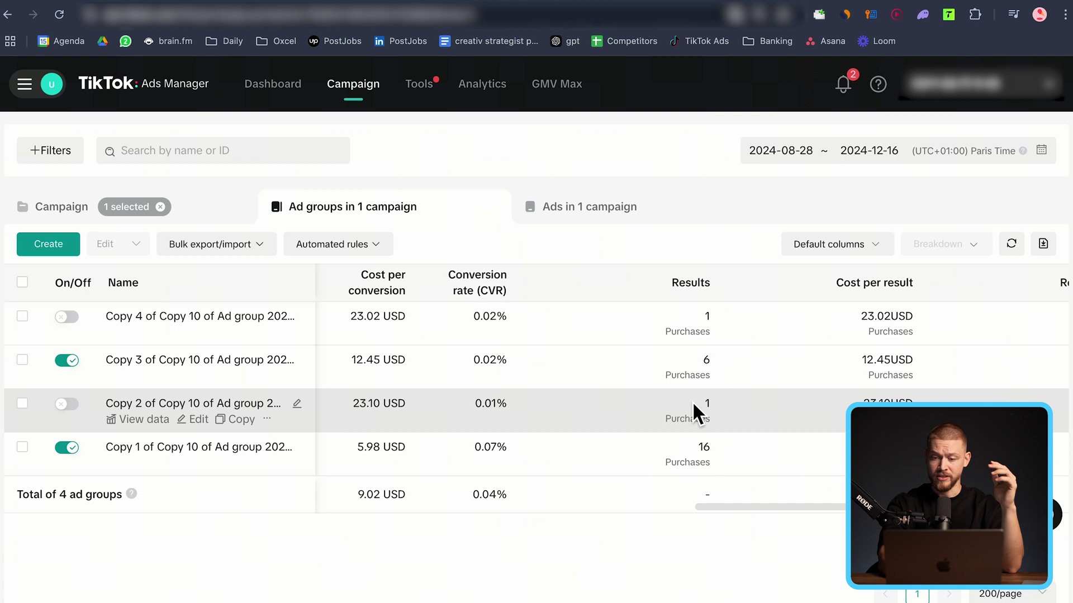
scroll(673, 451, "right", 2)
left_click_drag(805, 447, 829, 448)
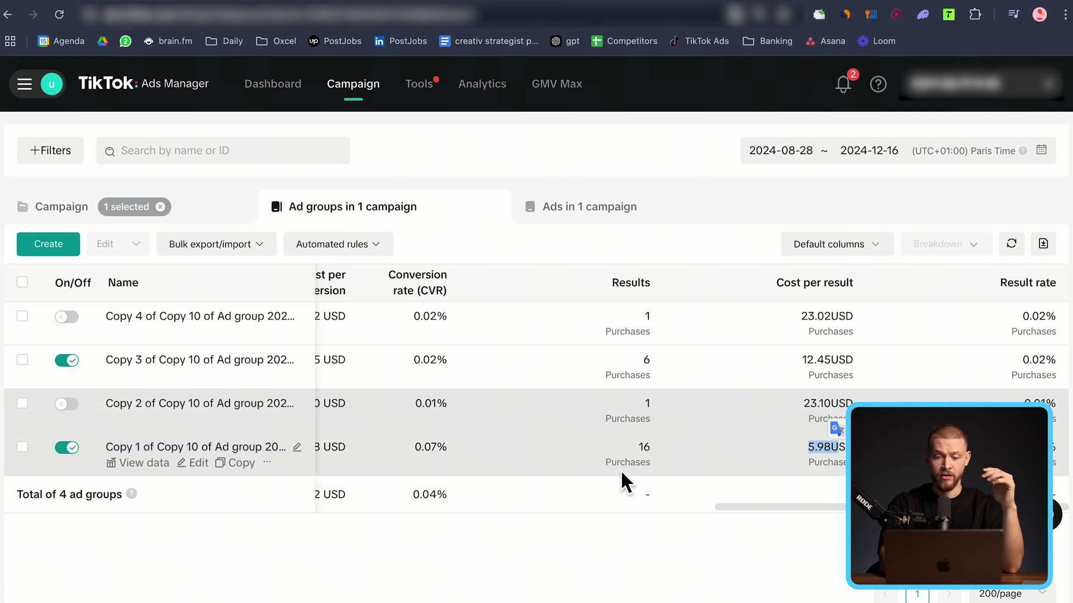
scroll(536, 458, "left", 10)
scroll(537, 458, "right", 10)
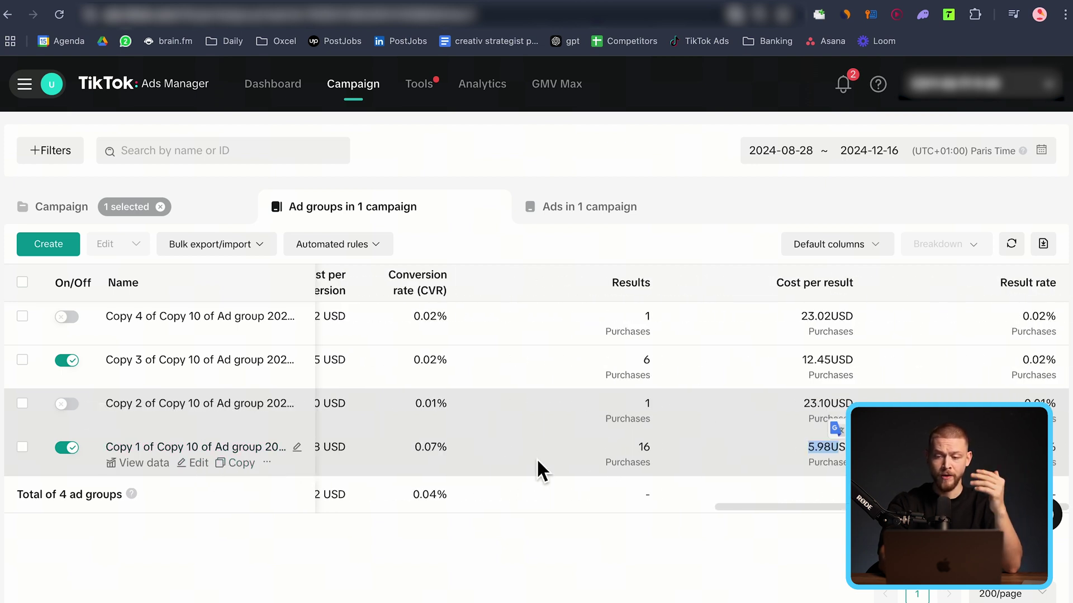
- Switch to the whiteboard to view the REPEAT 24/48H card and return to the BID 11 ad groups in TikTok Ads Manager
left_click(730, 1)
scroll(924, 339, "right", 15)
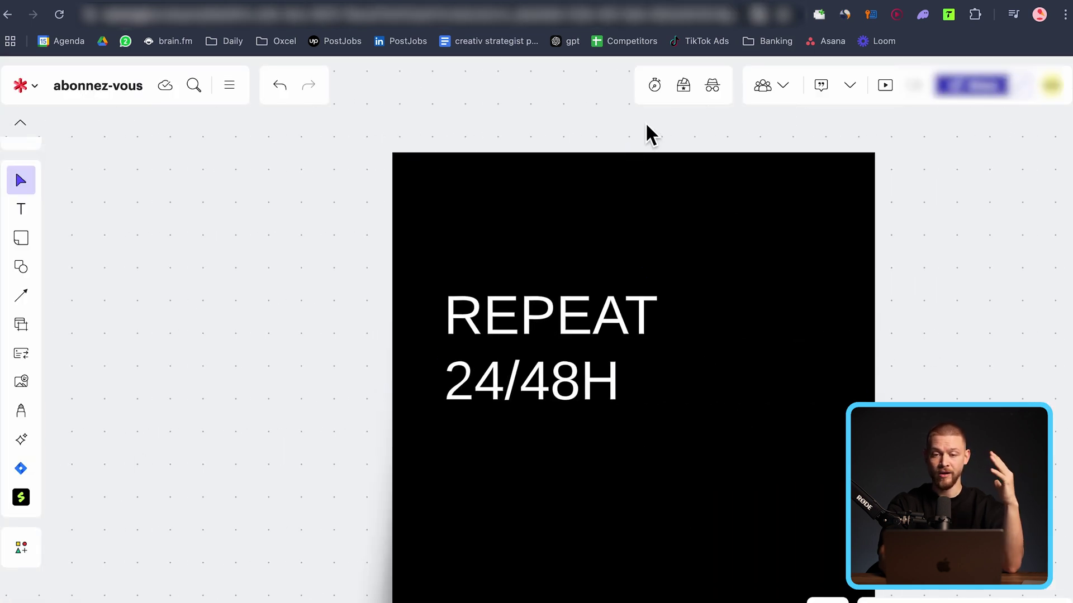
left_click(528, 2)
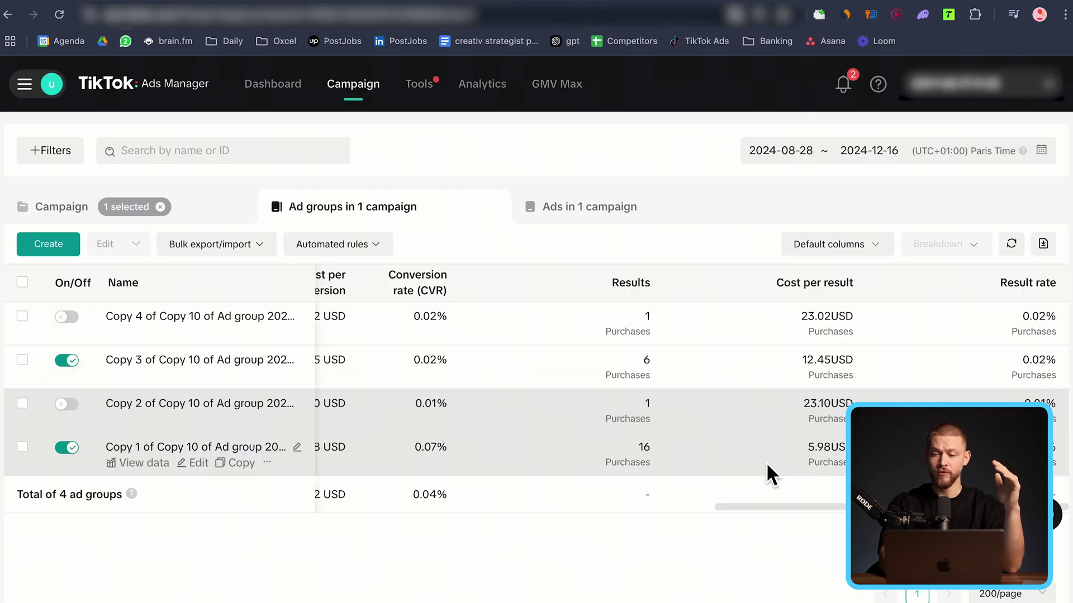
- Draft a bid of 11.14 USD for the Copy 1 of Copy 10 ad group and discard the edit
scroll(700, 464, "left", 10)
scroll(481, 467, "left", 3)
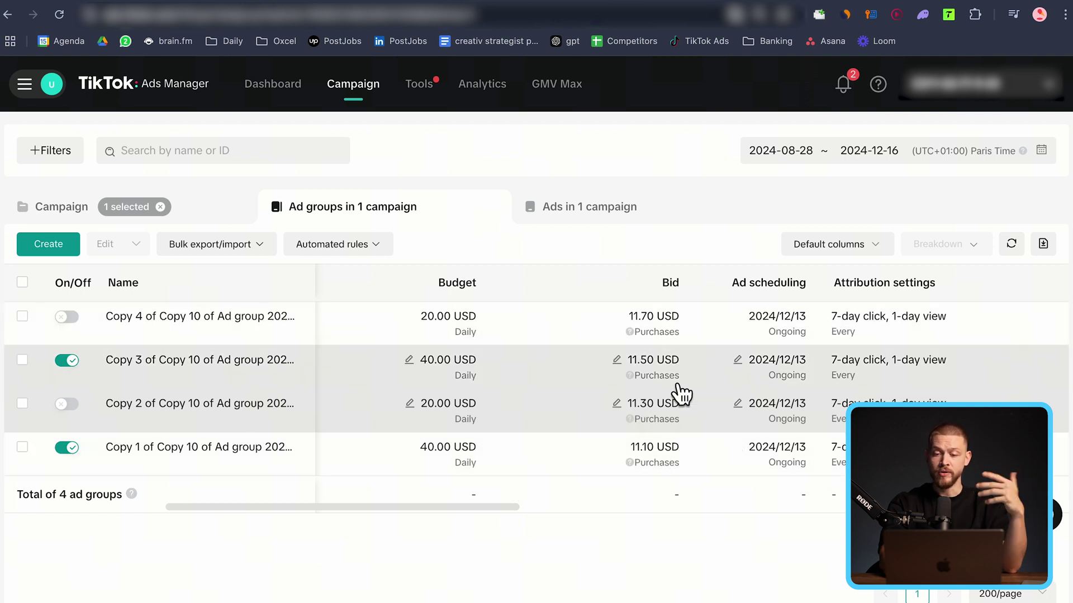
left_click(617, 448)
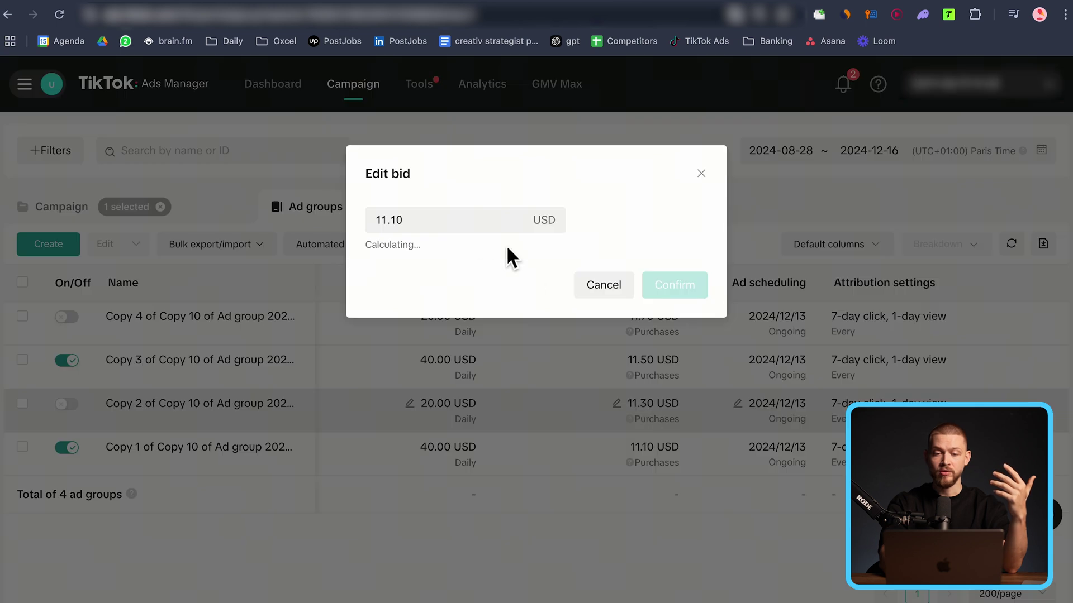
left_click(464, 224)
key("BackSpace")
type("1")
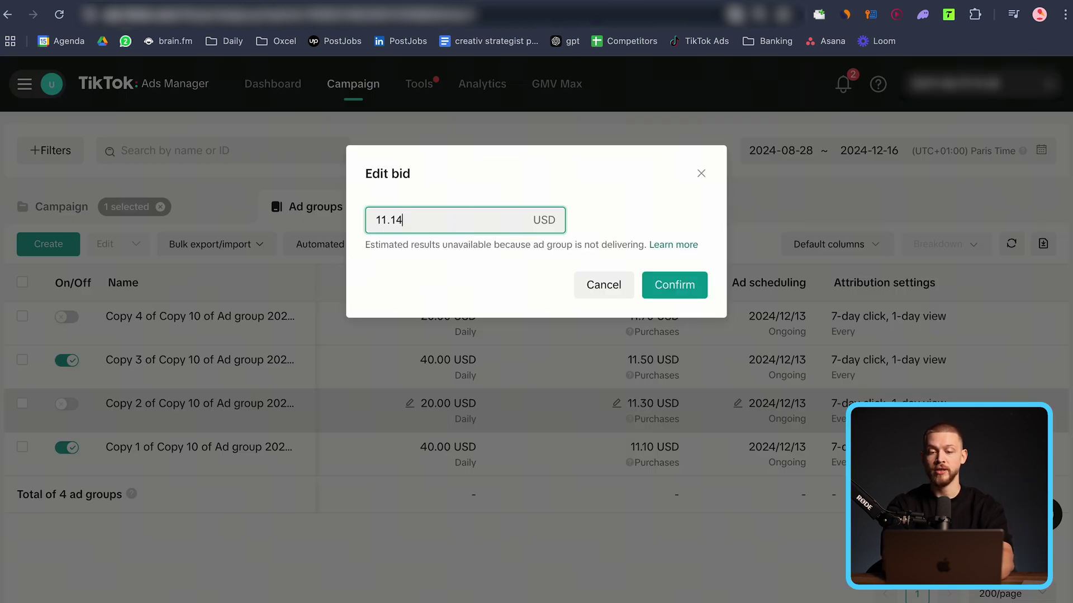
left_click(702, 172)
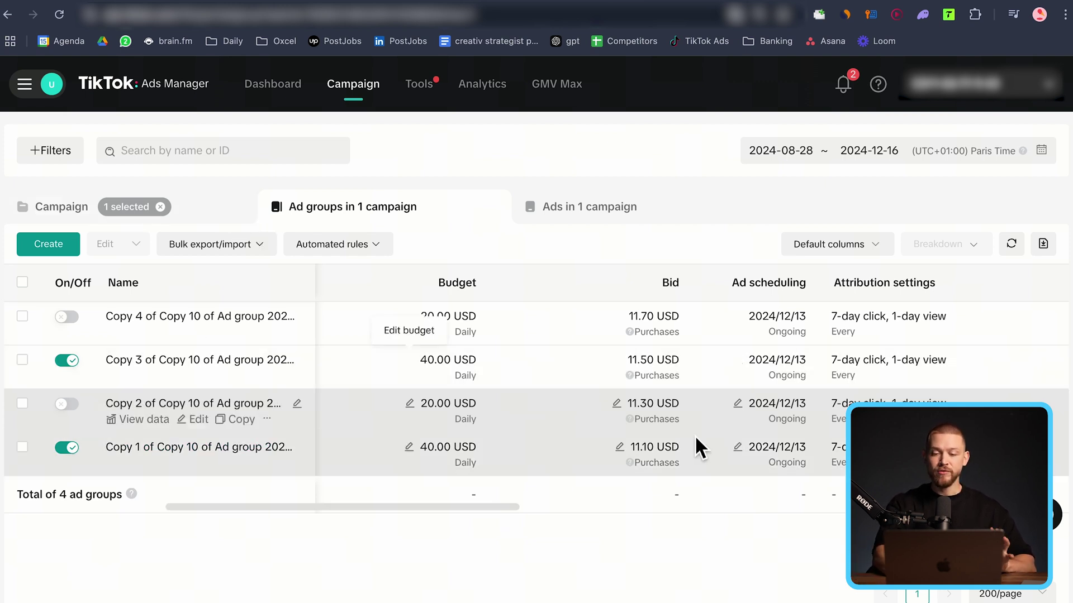
- Switch to the whiteboard, move the REPEAT 24/48H card closer to Campagne 3 ABO BID WIN and select the Campagne 2 ABO BID card
scroll(695, 435, "right", 10)
left_click_drag(806, 453, 820, 498)
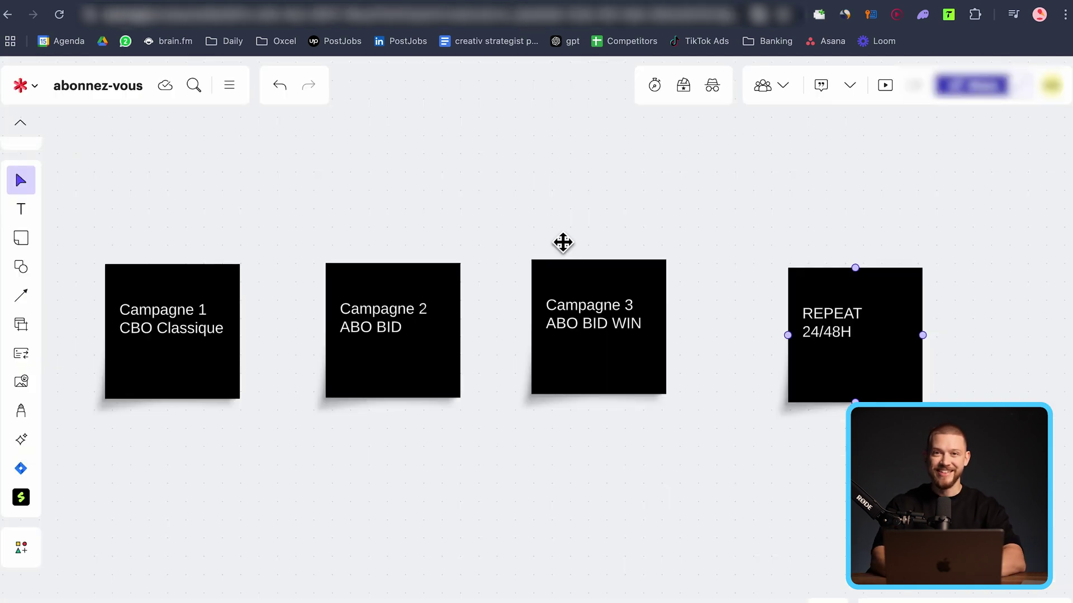
left_click_drag(682, 192, 929, 474)
left_click_drag(910, 391, 851, 384)
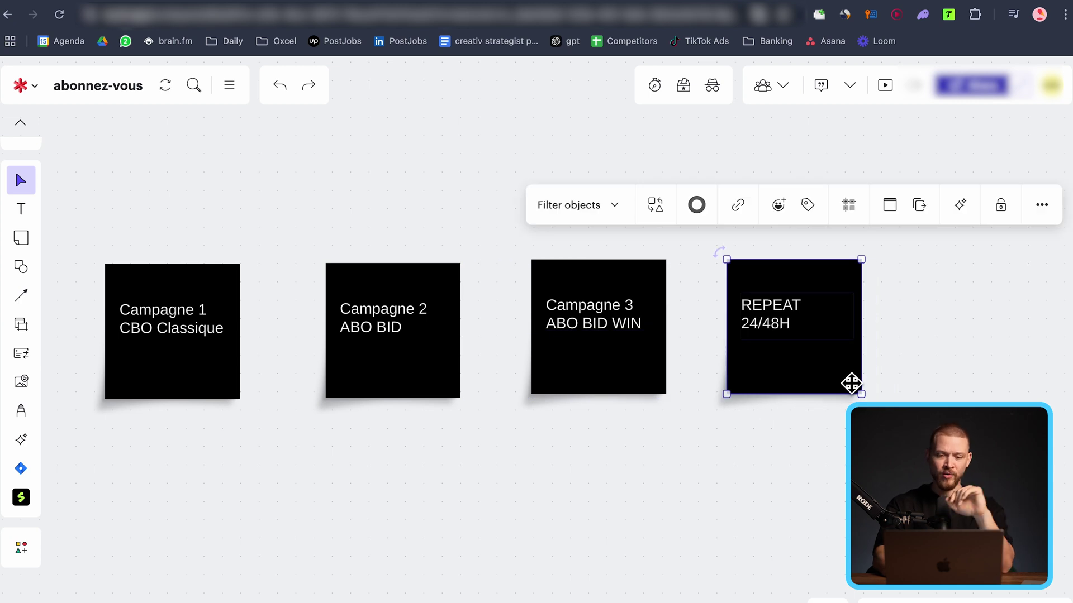
left_click_drag(317, 189, 458, 452)
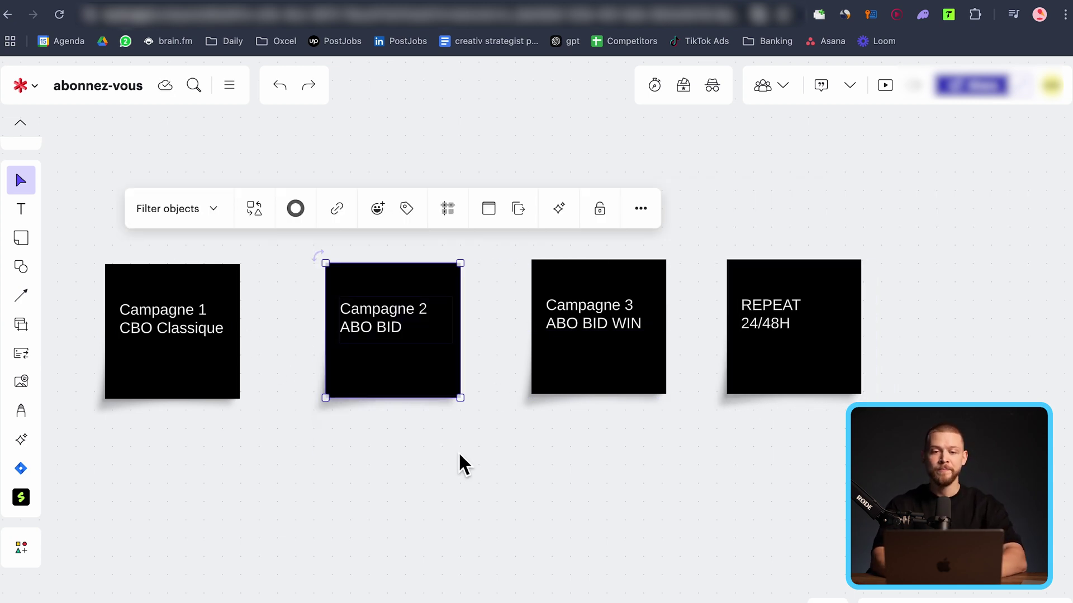